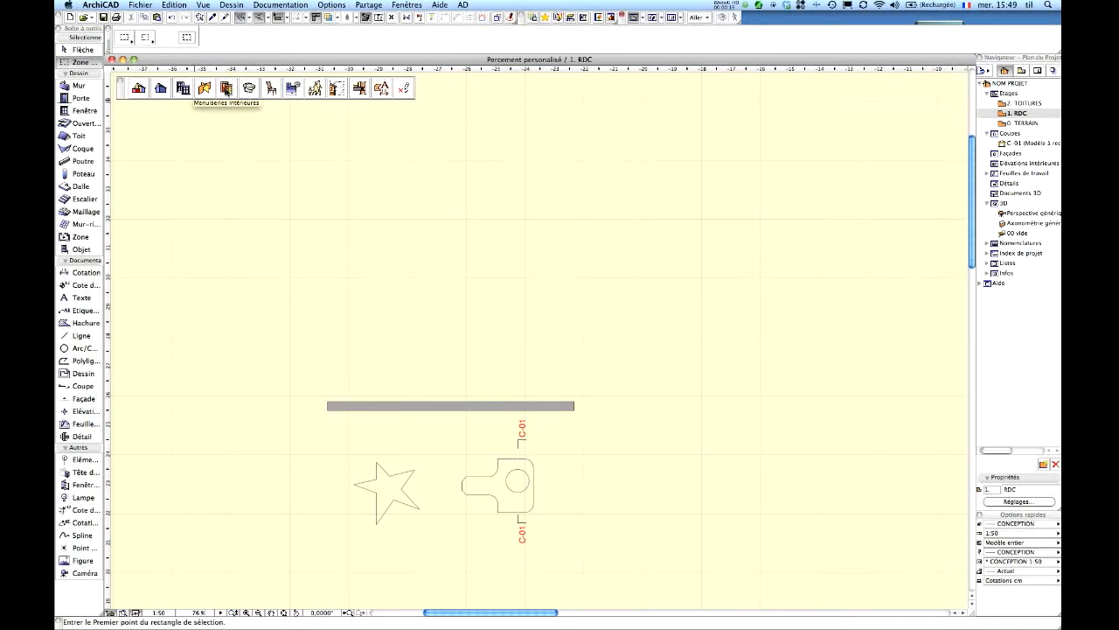
Step: Insert the interior joinery palette (Menuiseries intérieures) and fill the star outline with a slab using the TROU settings
left_click(225, 88)
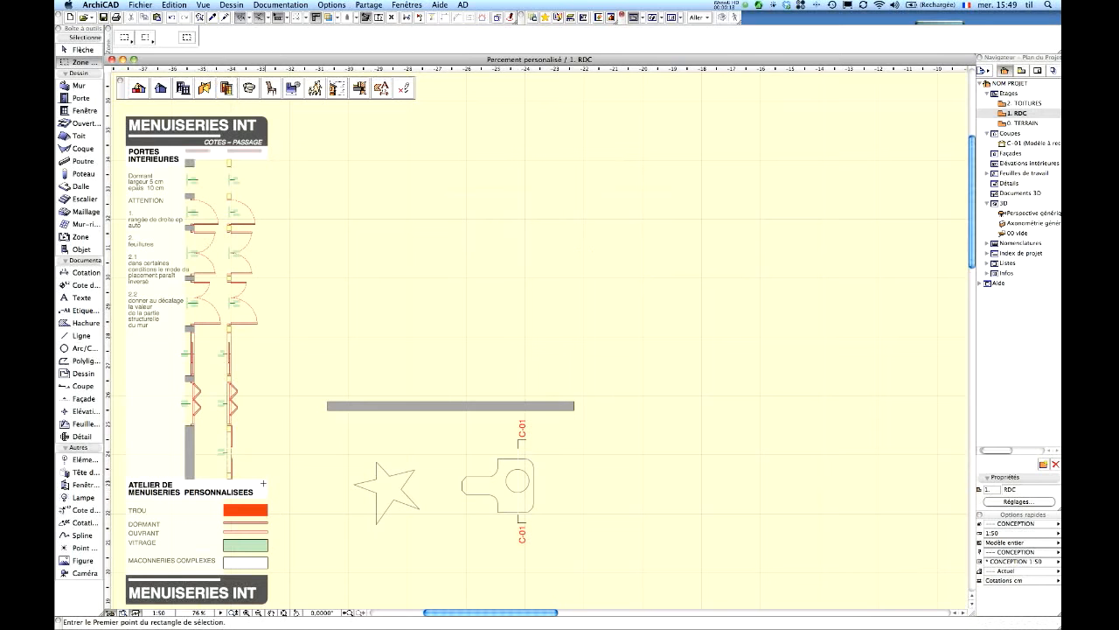
scroll(303, 550, "up", 2)
mouse_move(304, 550)
middle_mouse_down()
mouse_move(544, 320)
mouse_move(551, 327)
mouse_move(437, 355)
mouse_move(449, 369)
middle_mouse_up()
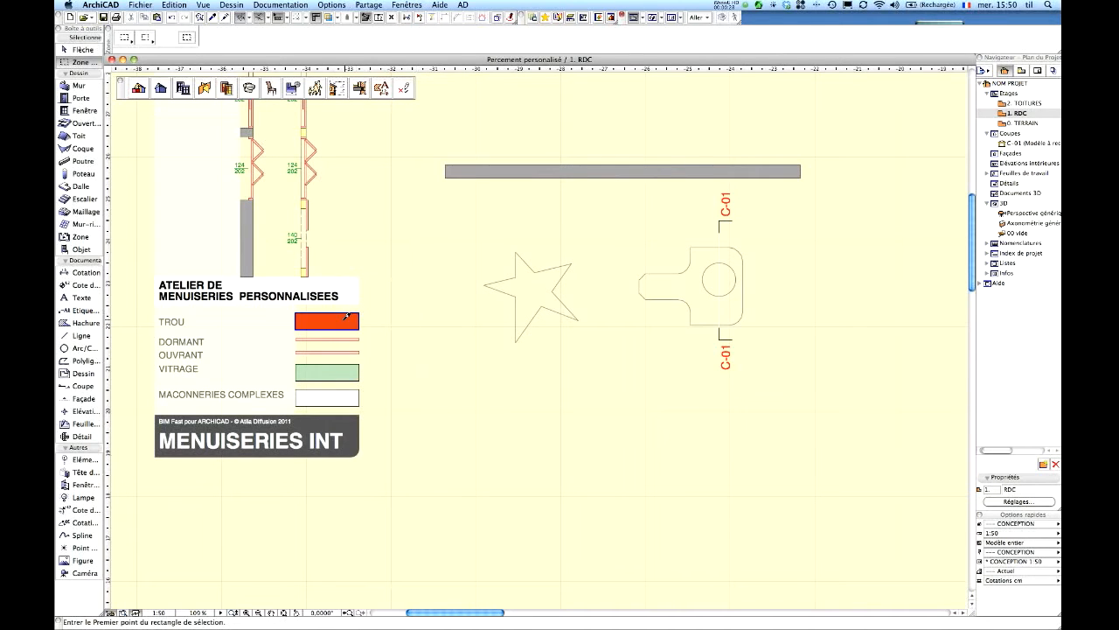
left_click(346, 318, "alt")
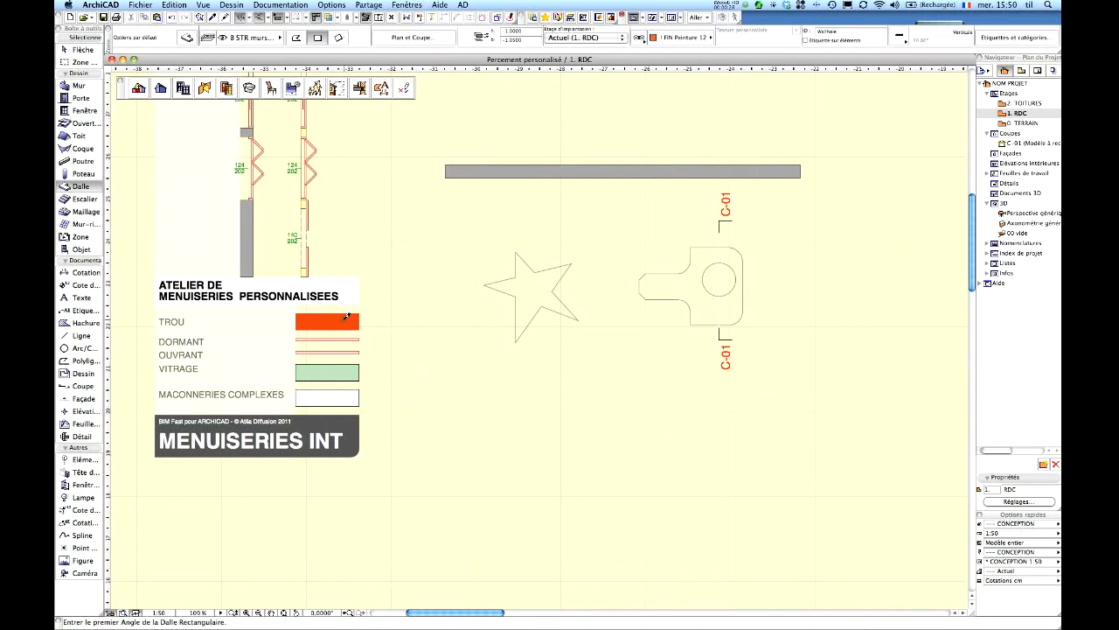
left_click(515, 289)
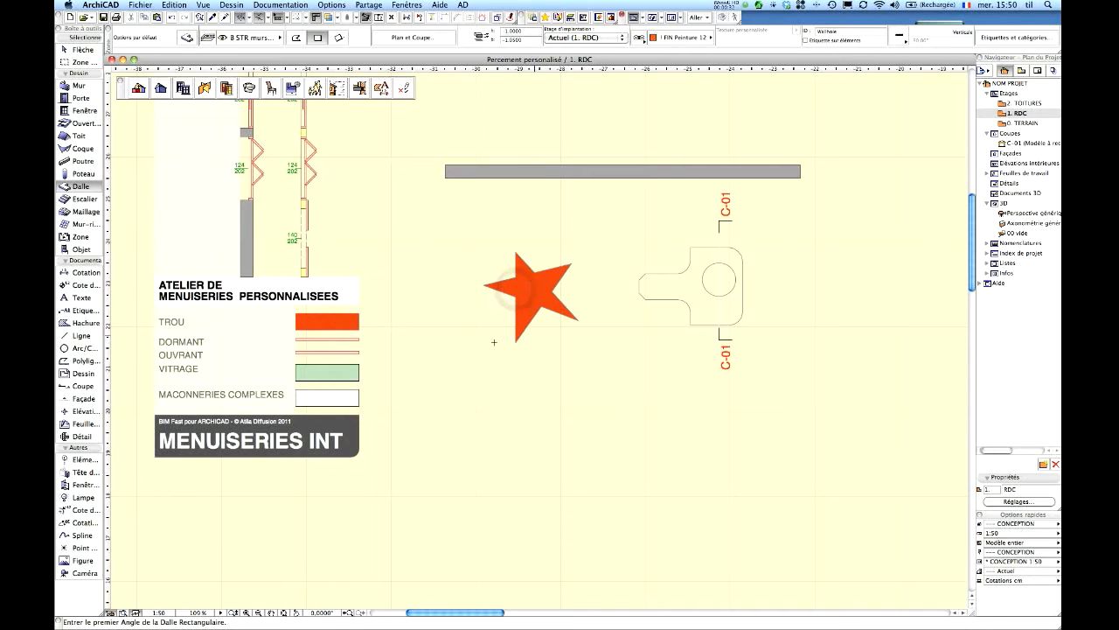
Step: Trace the five-pointed star with a closed chain of crossing walls using the DORMANT settings, running from tip to tip
left_click(359, 338, "alt")
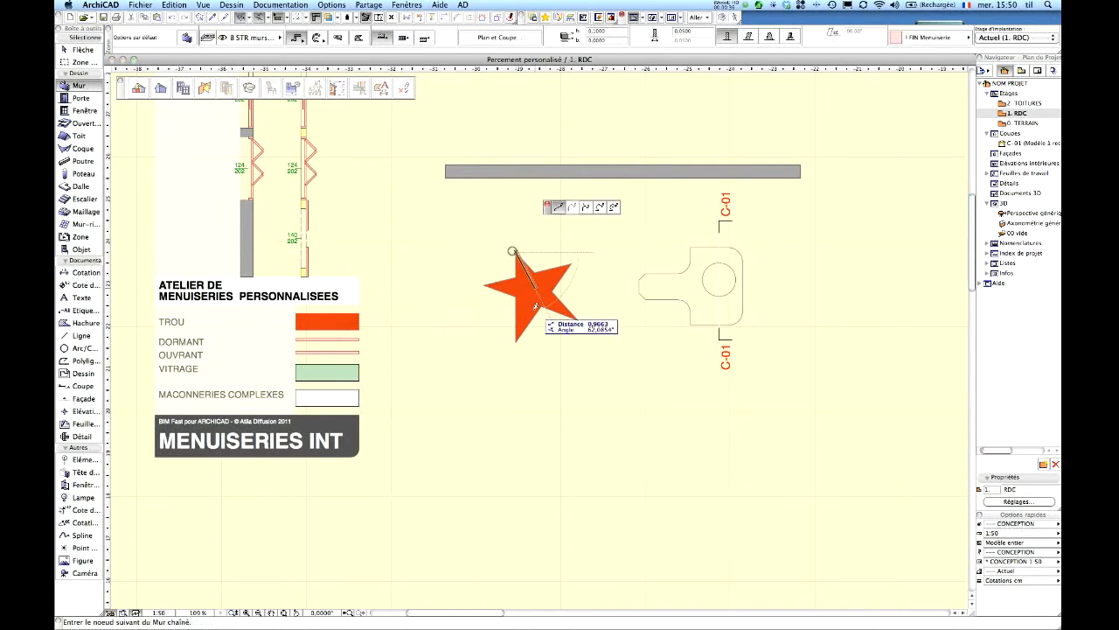
left_click(515, 252)
left_click(514, 342)
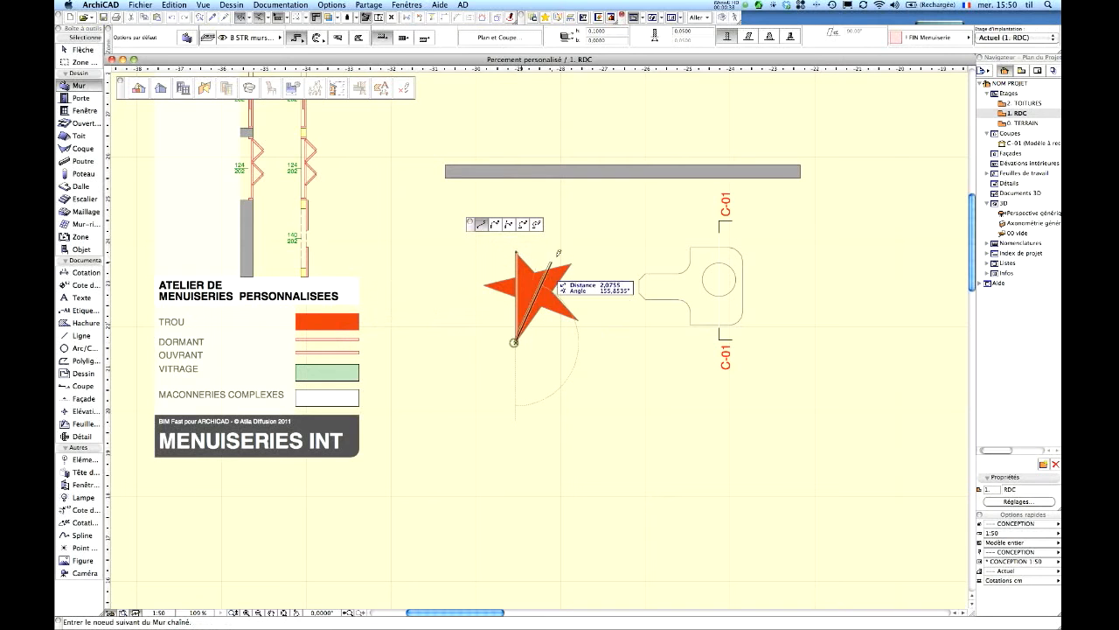
left_click(570, 263)
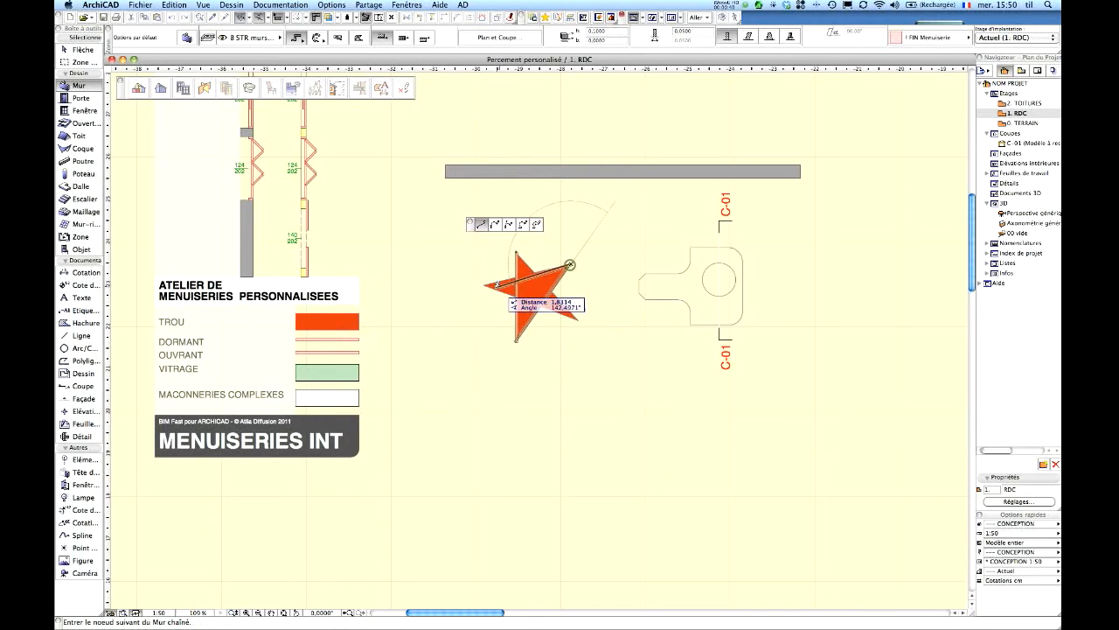
left_click(483, 285)
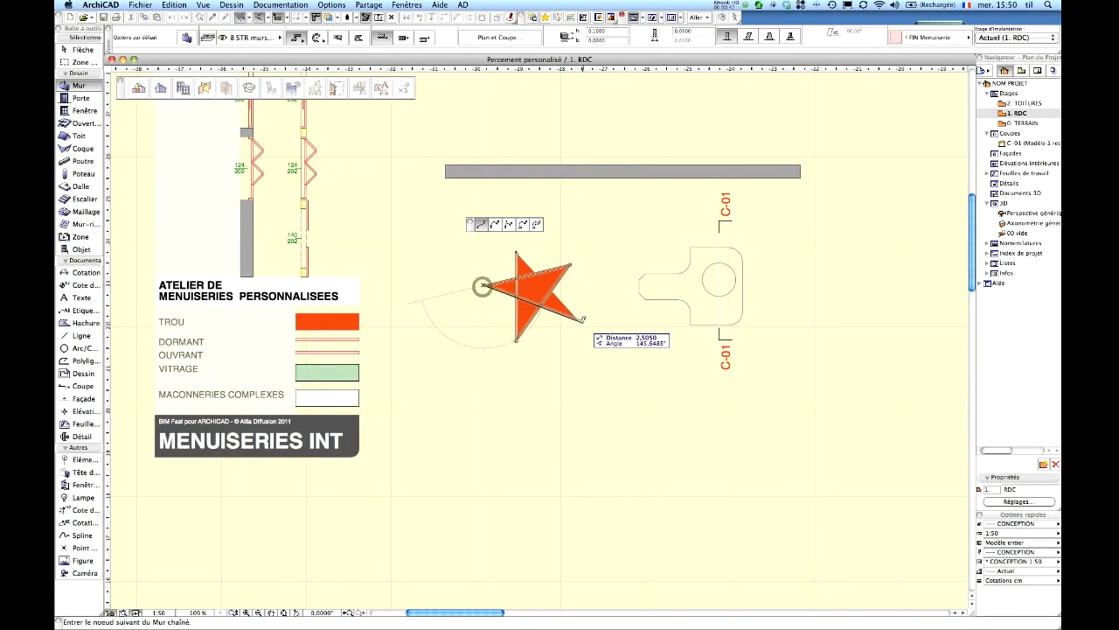
left_click(577, 318)
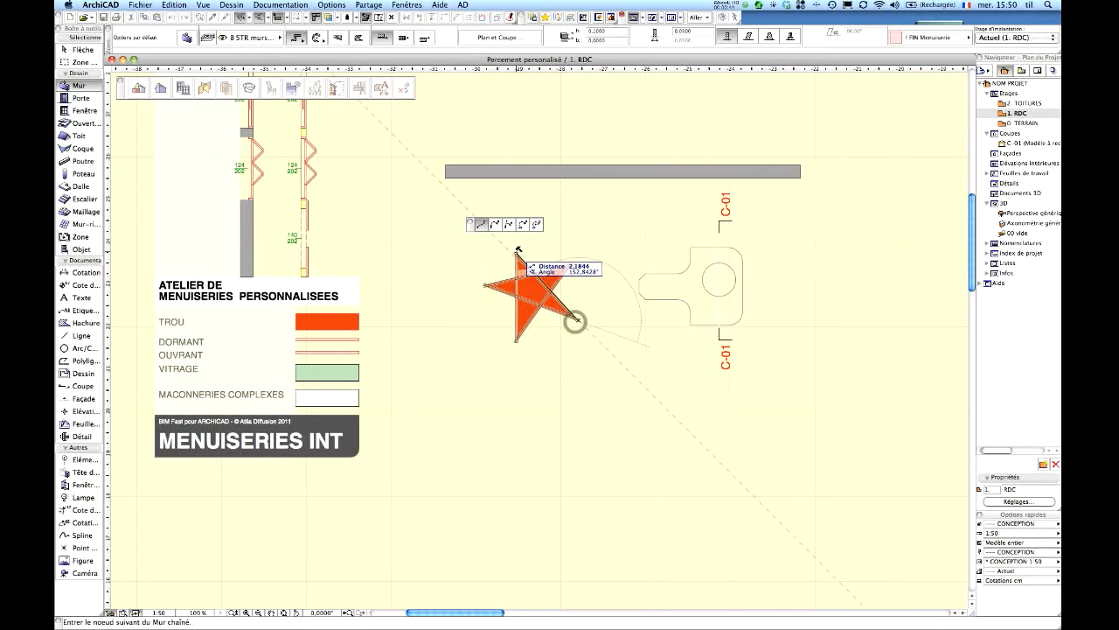
left_click(517, 250)
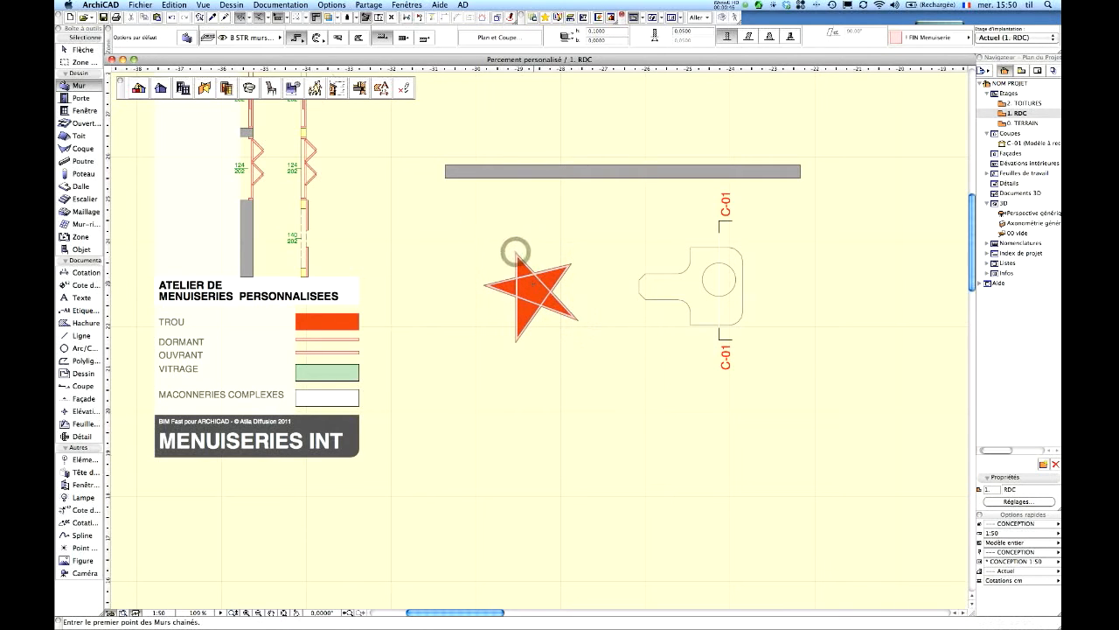
Step: Pick up the OUVRANT wall settings and turn on automatic intersection so the star's frame walls join cleanly
left_click(342, 351, "alt")
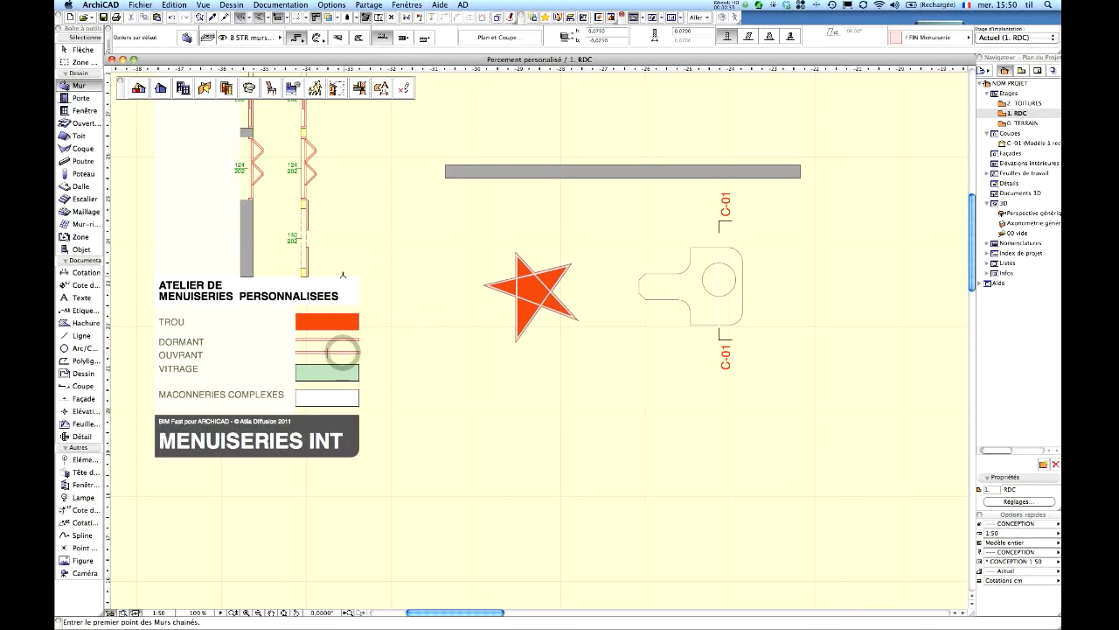
left_click(322, 5)
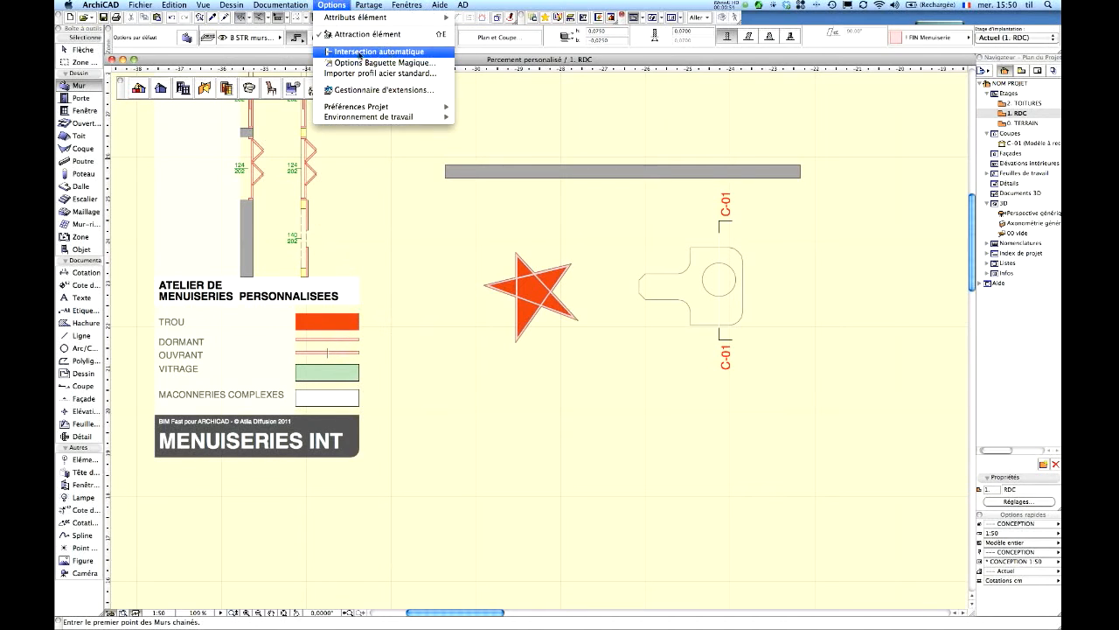
left_click(341, 5)
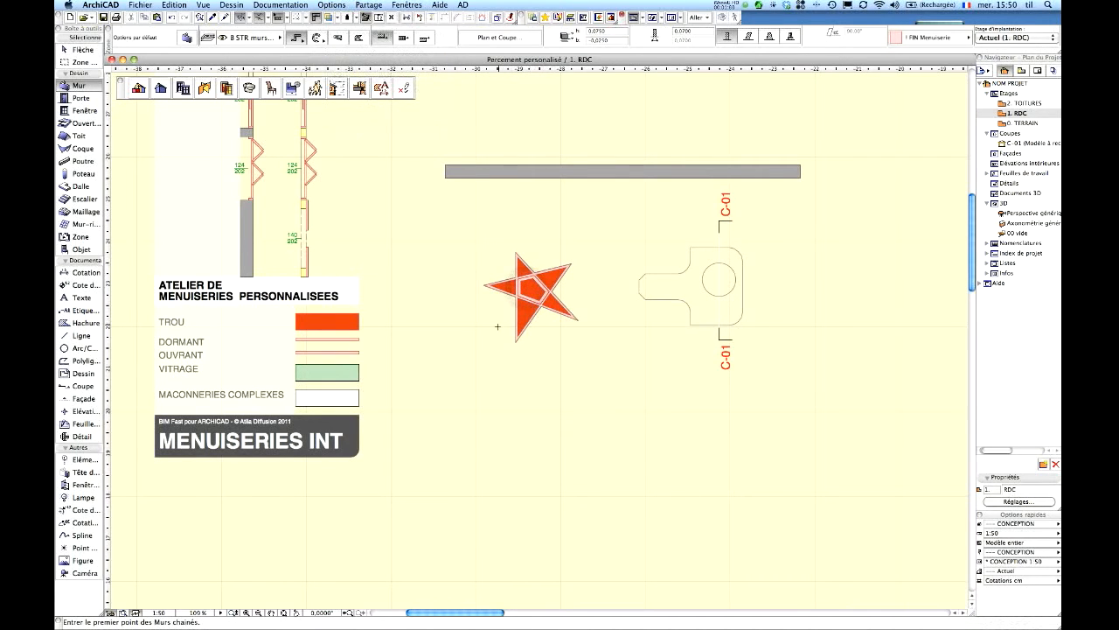
Step: Fill the star's five points and central pentagon with slabs using the VITRAGE settings
left_click(337, 370, "alt")
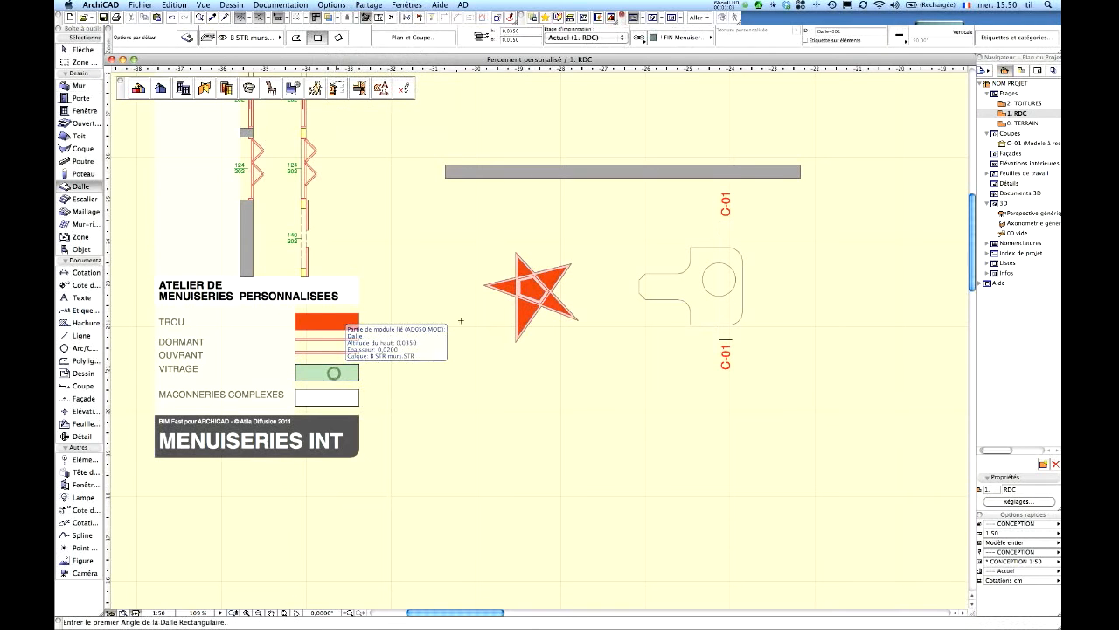
left_click(506, 287)
left_click(522, 269)
left_click(549, 280)
left_click(531, 289)
left_click(524, 310)
left_click(551, 304)
Step: Show the complete star assembly in 3D and save it as a window library part named "fentre etoilee" with editable GDL script
left_click_drag(472, 243, 583, 376)
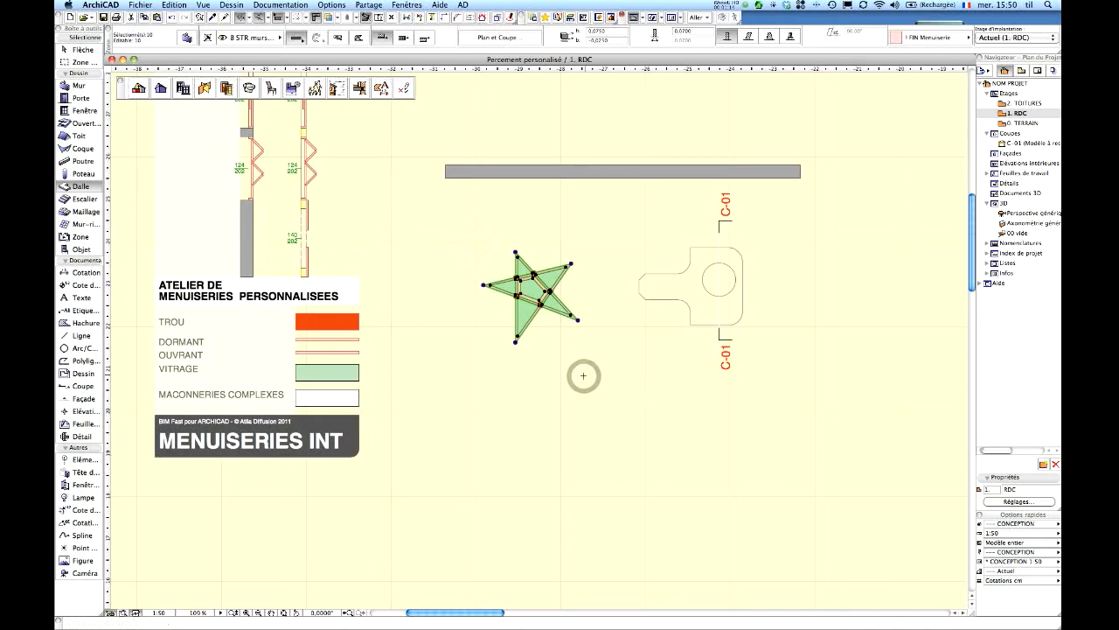
key("F5")
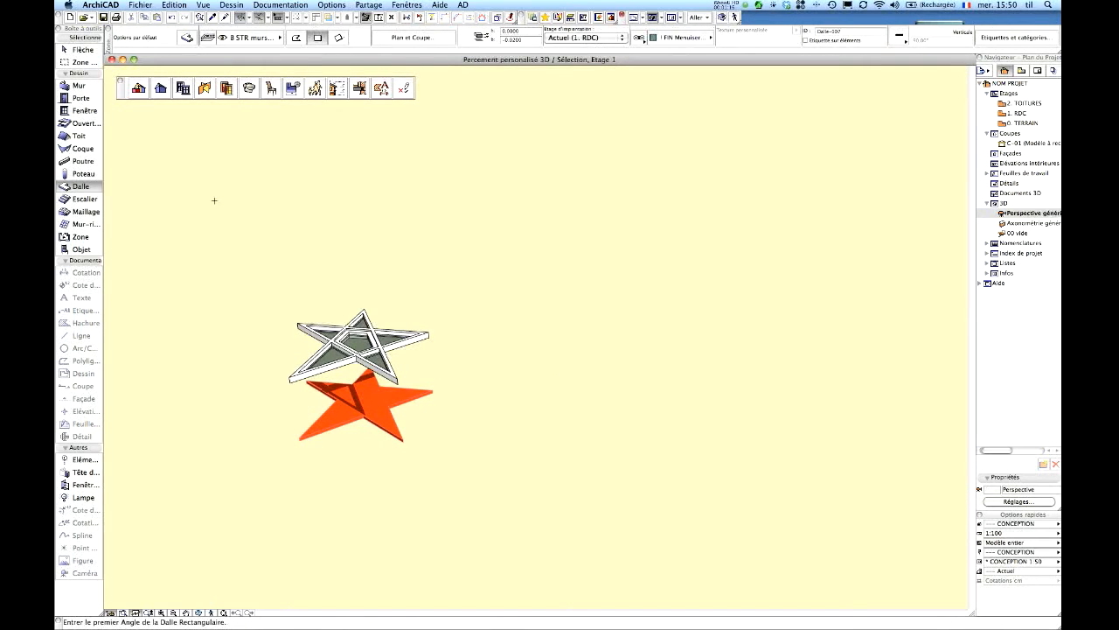
left_click(140, 4)
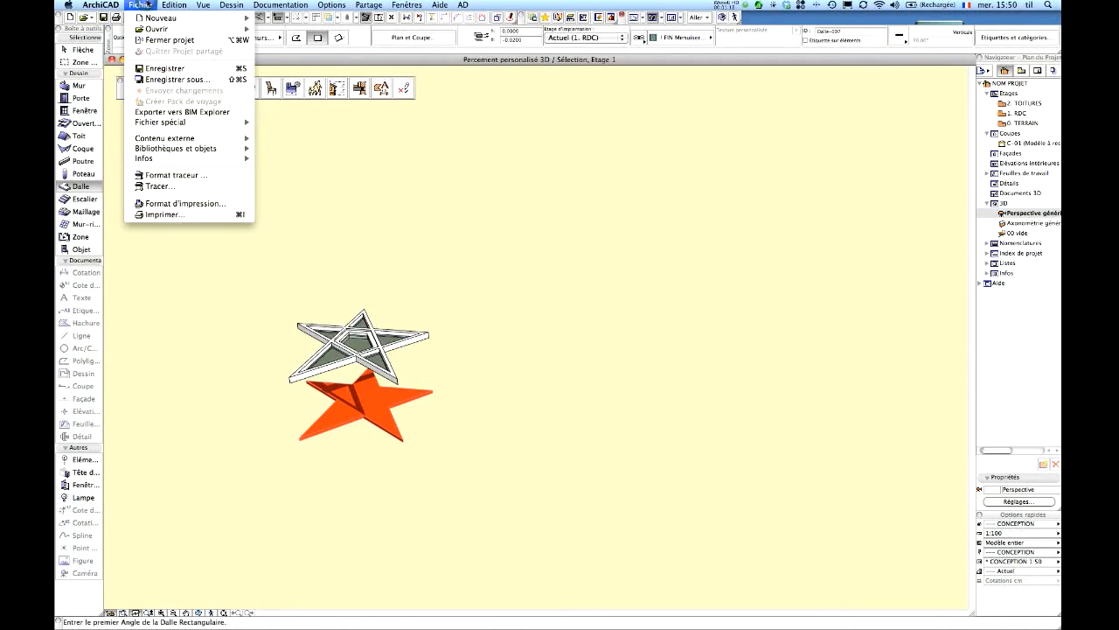
mouse_move(153, 150)
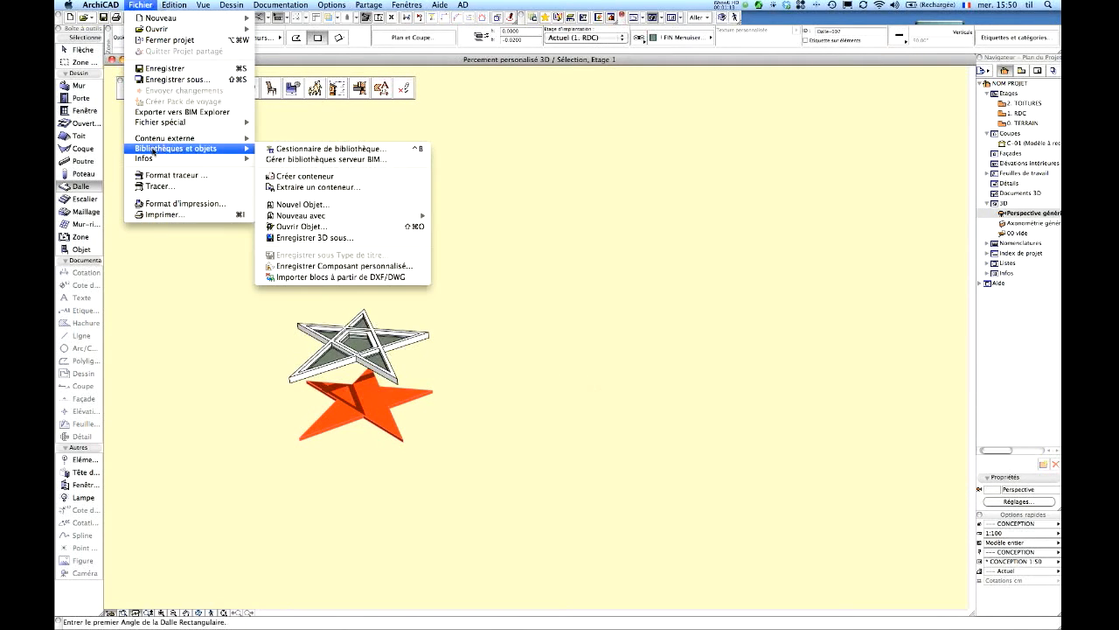
left_click(304, 238)
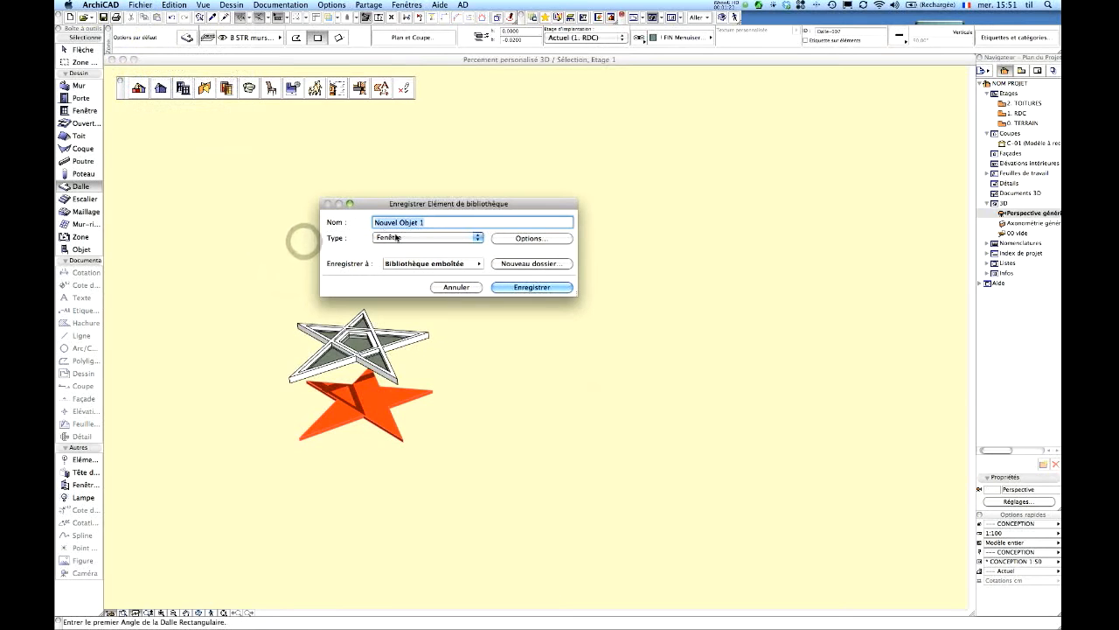
type("fentre e")
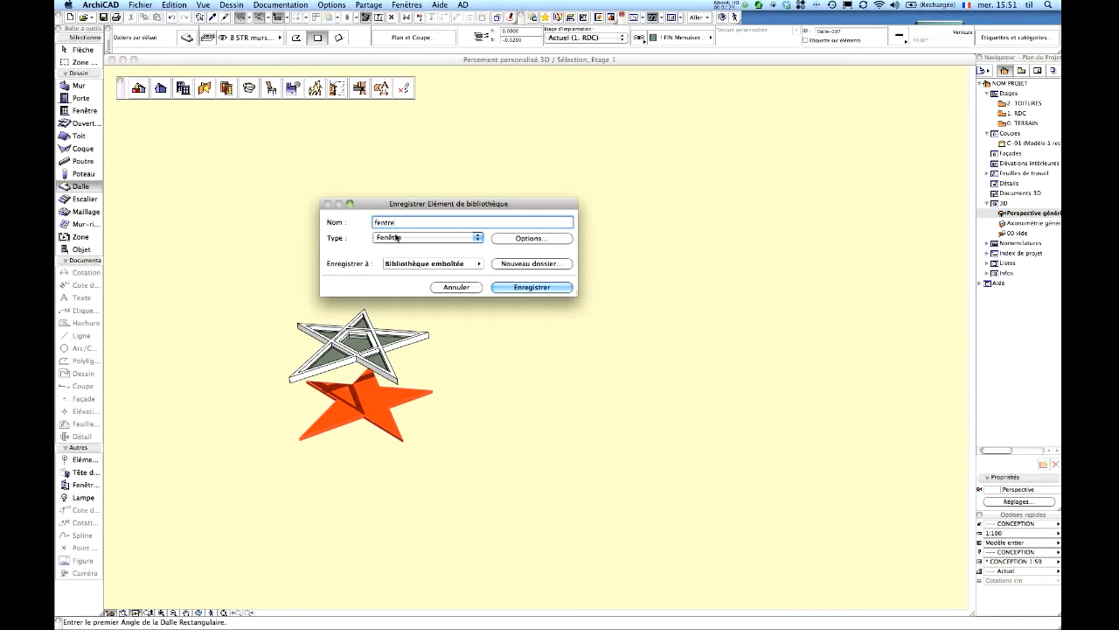
type("toilee")
left_click(528, 239)
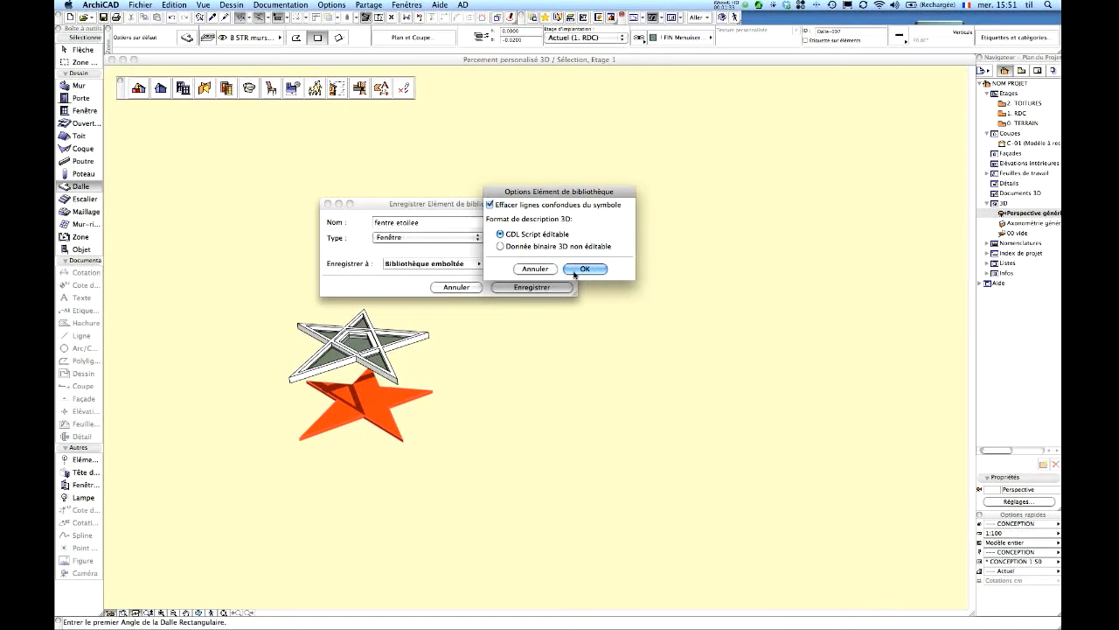
left_click(573, 270)
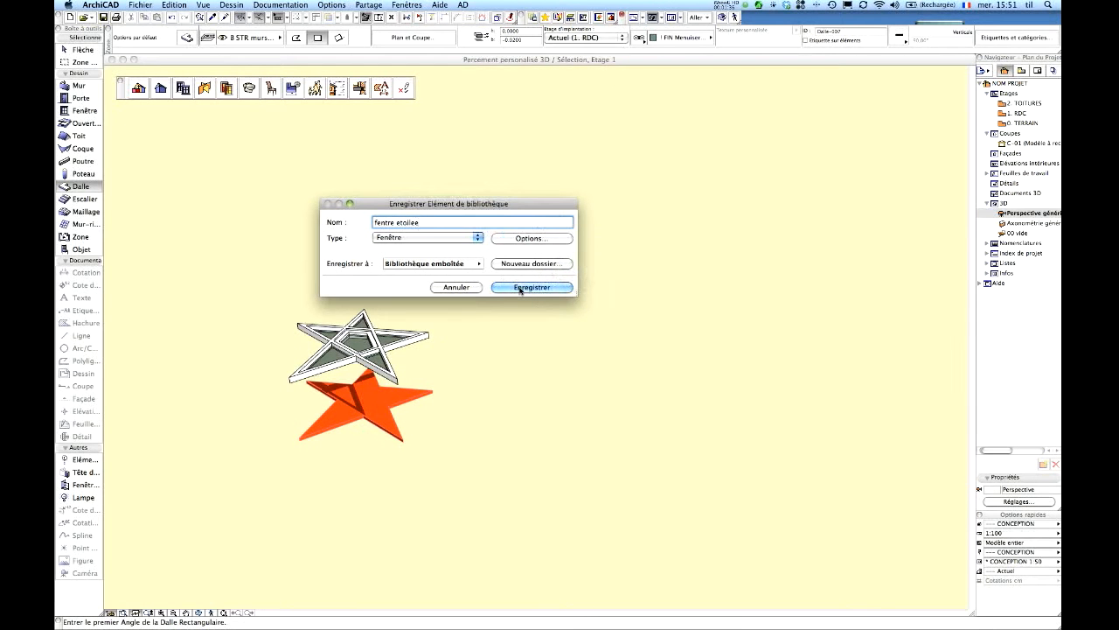
left_click(519, 287)
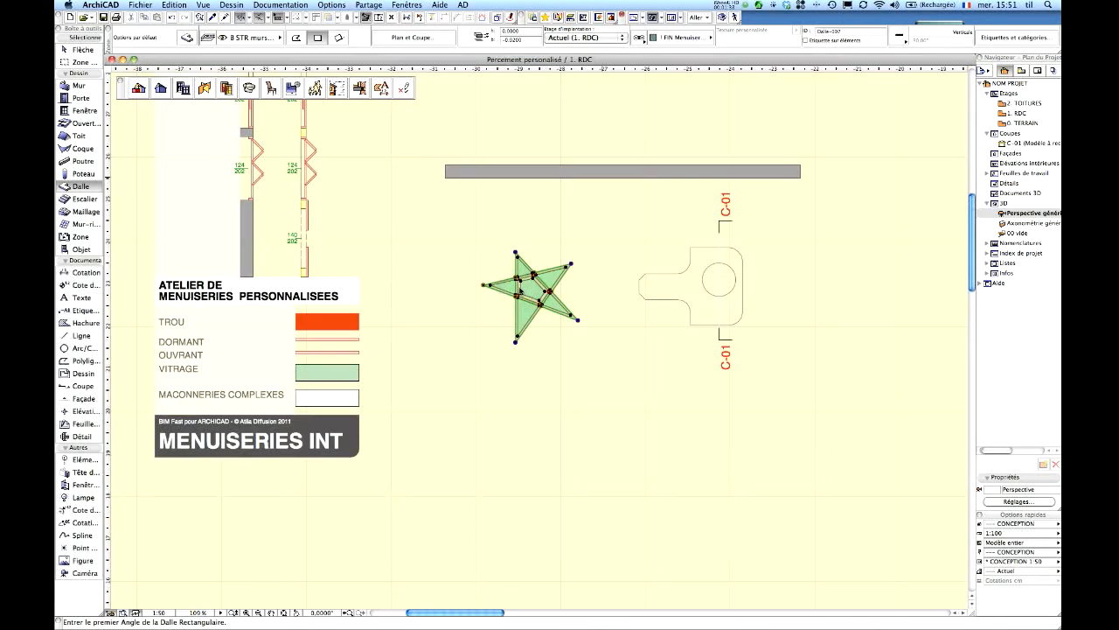
Step: Place the "fentre etoilee" window in the horizontal wall above the star, near its left end
key("Escape")
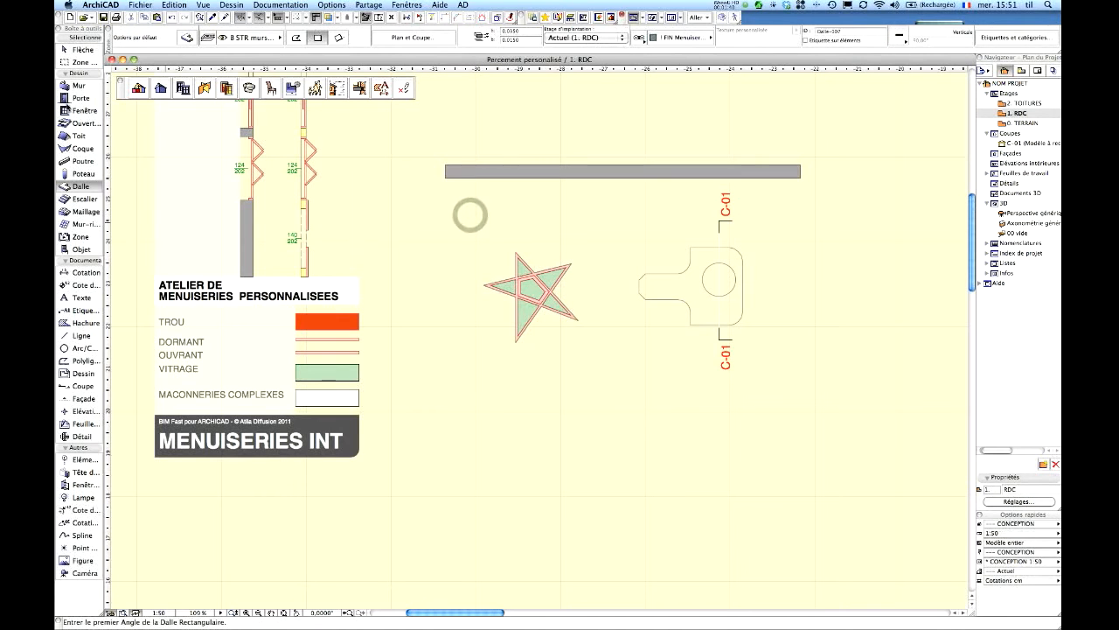
left_click(79, 112)
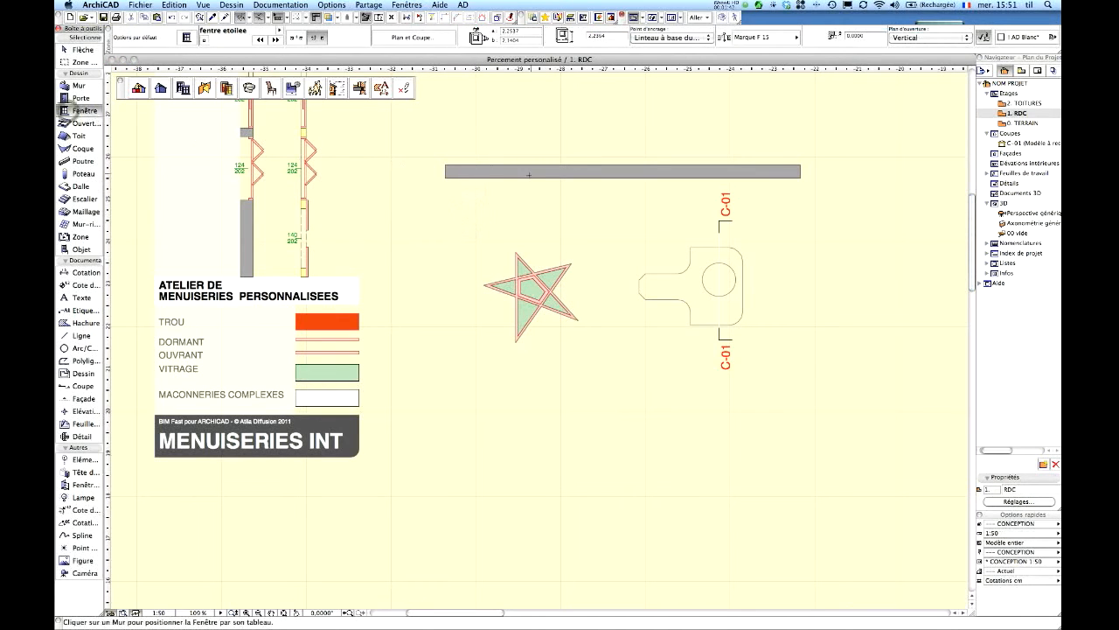
left_click(491, 179)
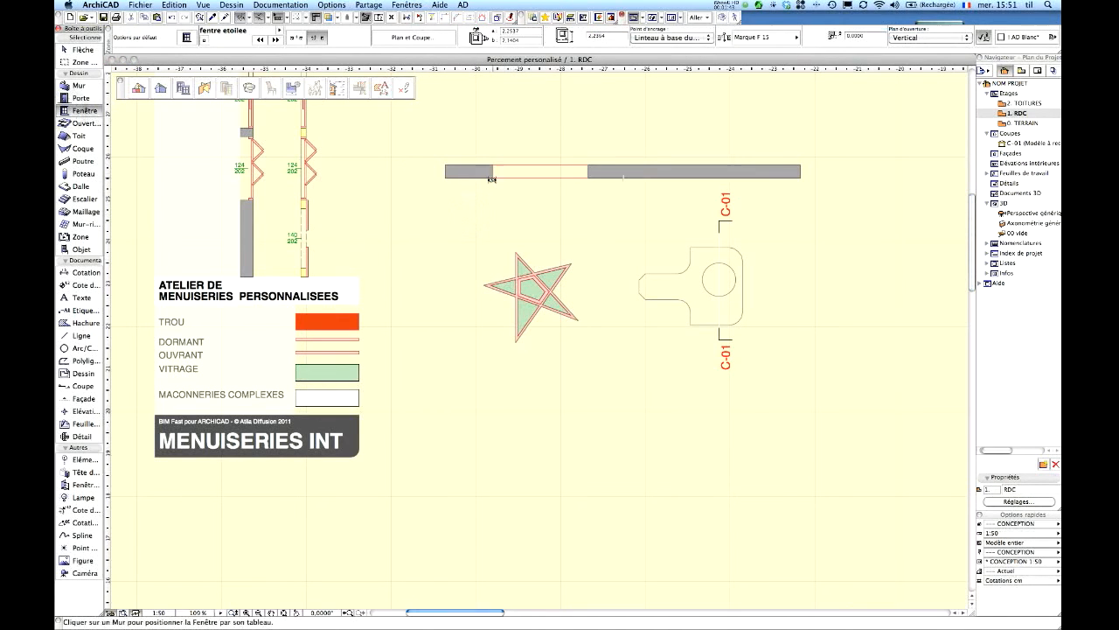
left_click(580, 150)
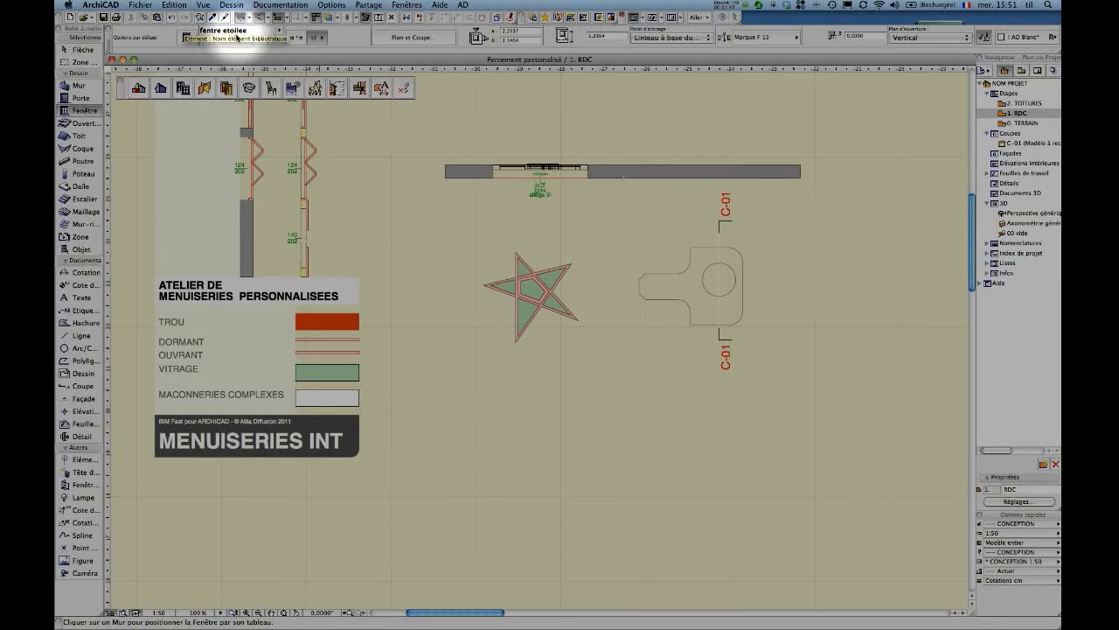
Step: Examine the wall with its star-shaped window in 3D, then return to the floor plan and clear the selection
left_click(472, 170, "shift")
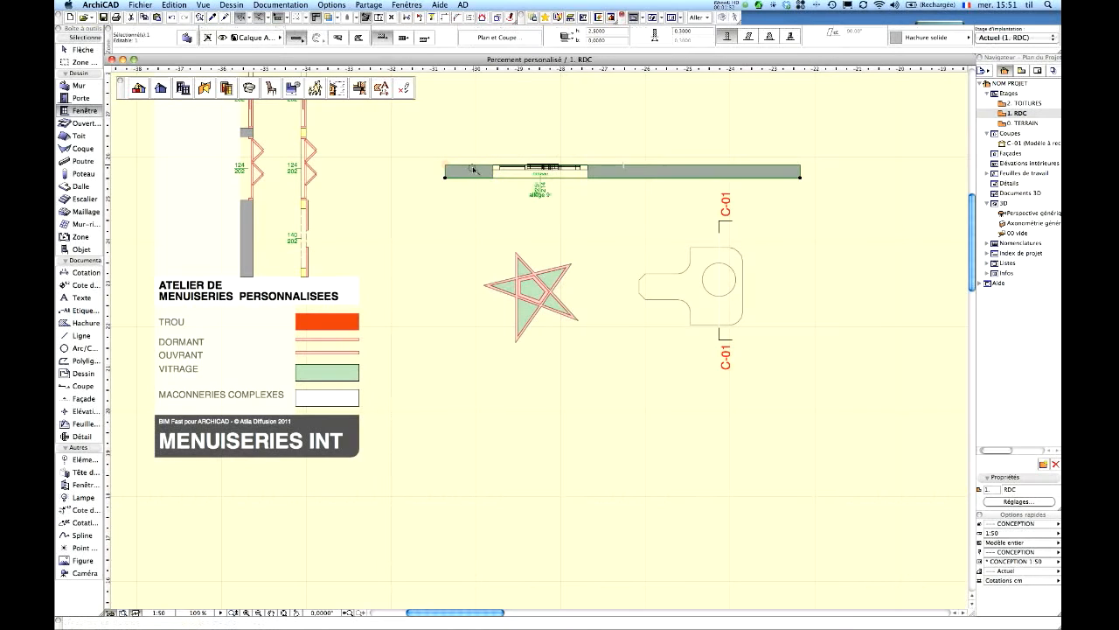
key("F5")
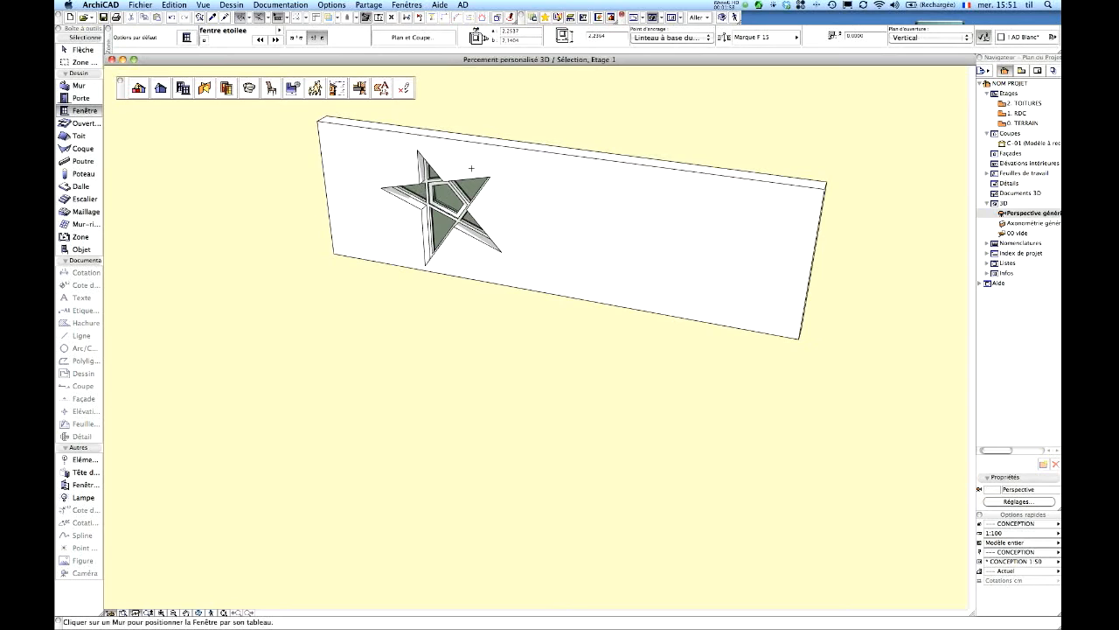
key("F2")
key("Escape")
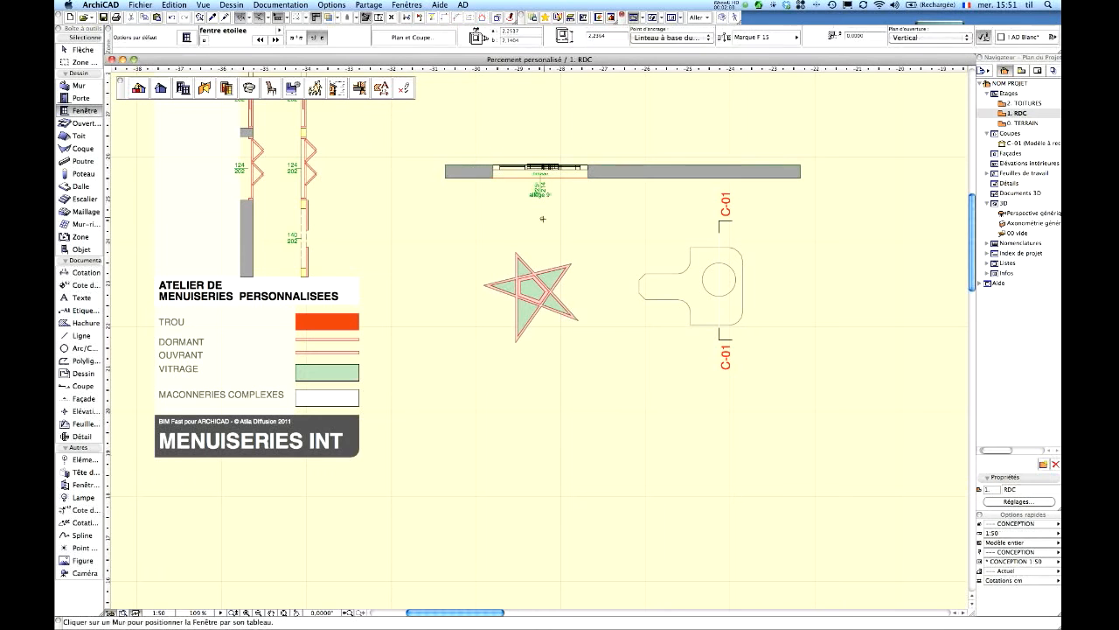
Step: Fill the T-shaped outline at section C-01 with a TROU slab and cover it with a mesh using the MACONNERIES COMPLEXES settings
left_click(353, 312, "alt")
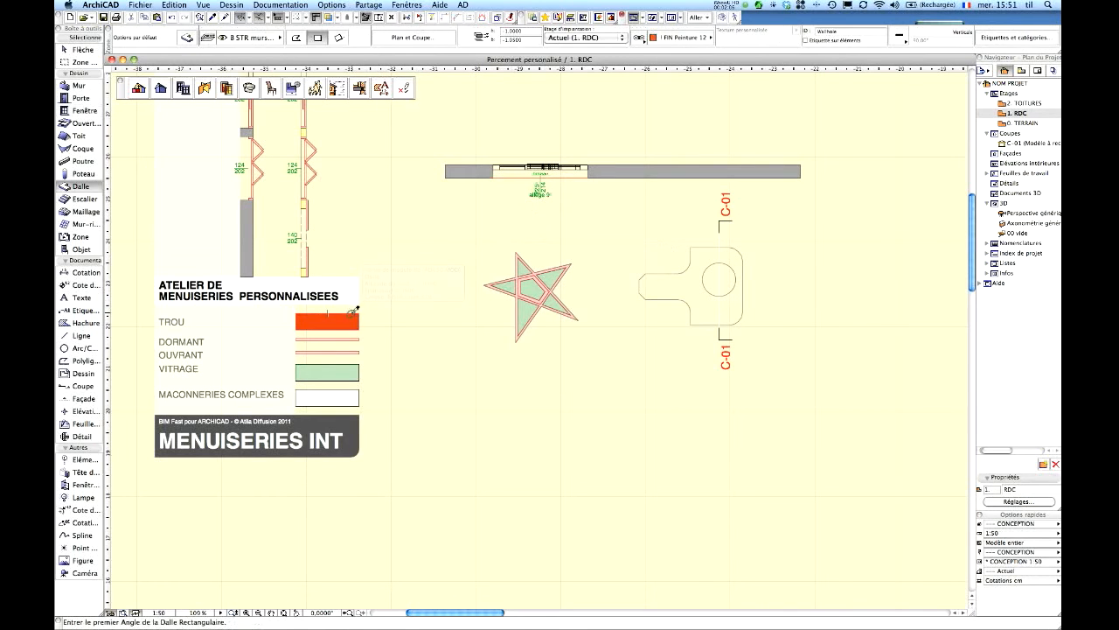
left_click(653, 275)
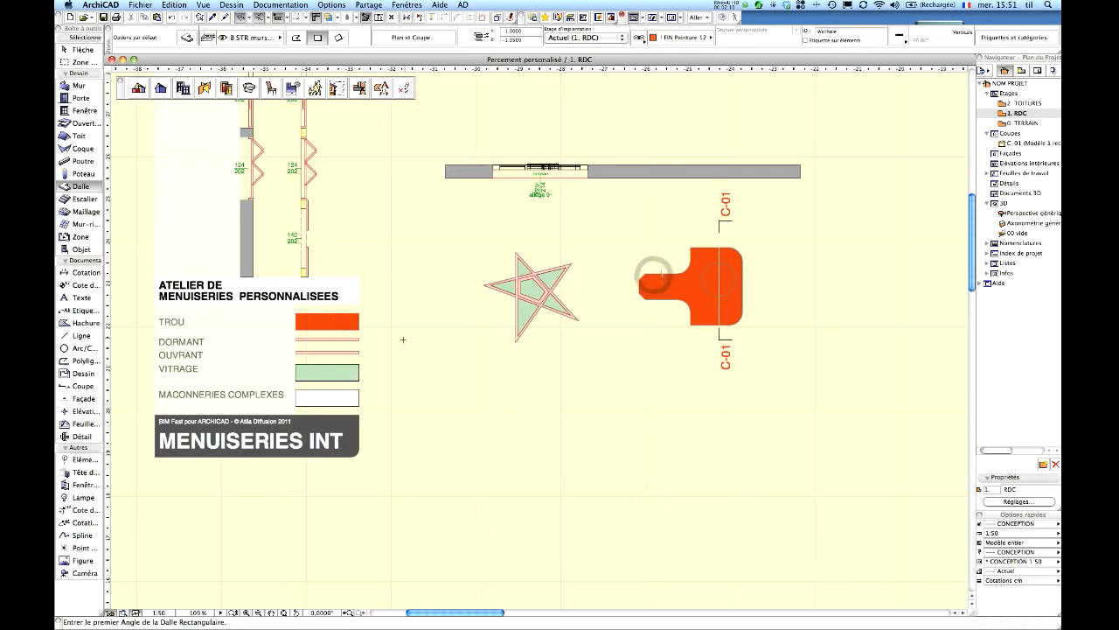
left_click(328, 394)
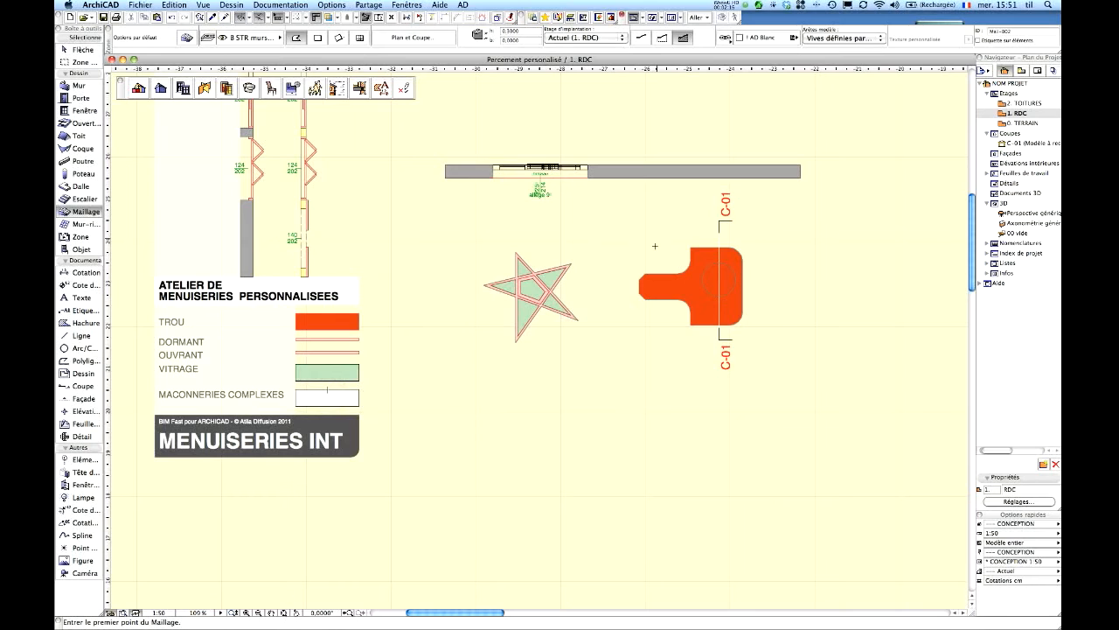
left_click(661, 288, "shift")
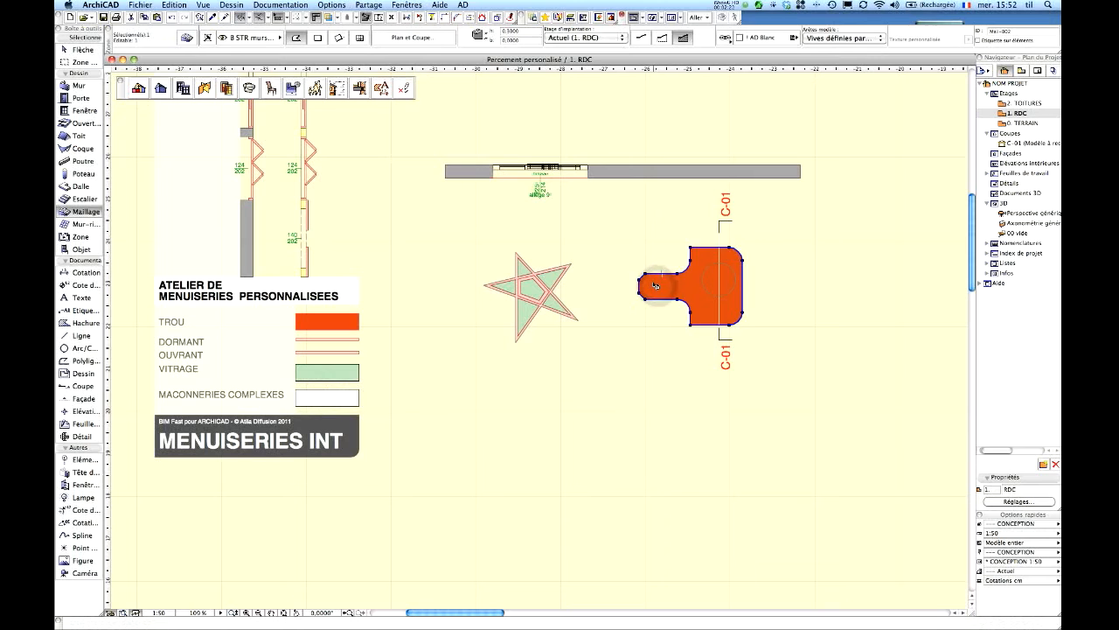
left_click(653, 282, "alt+super")
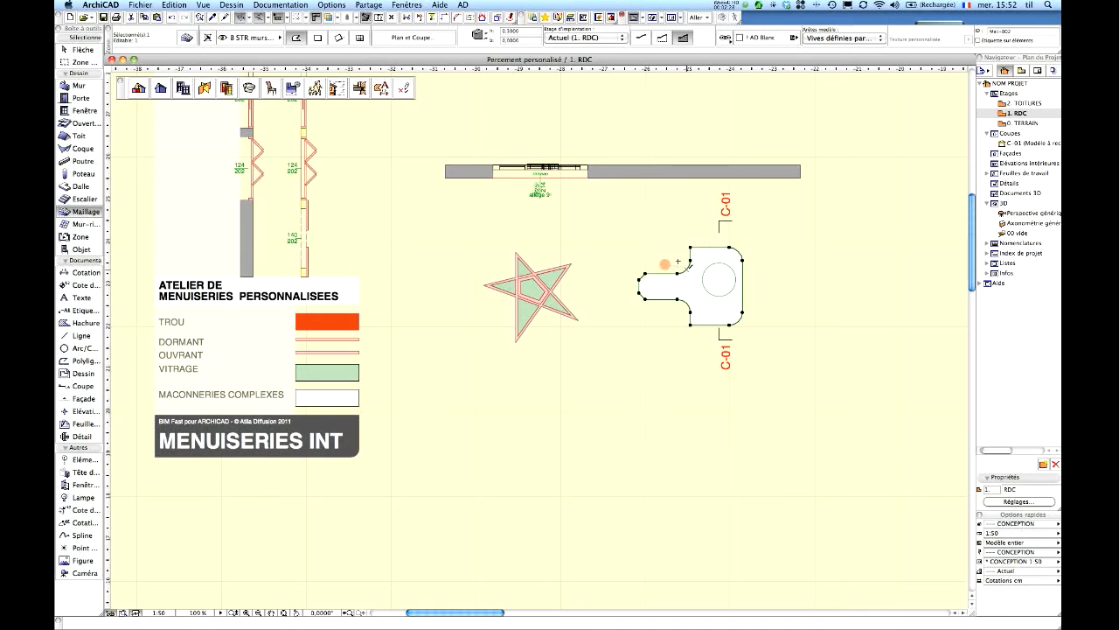
left_click(688, 267)
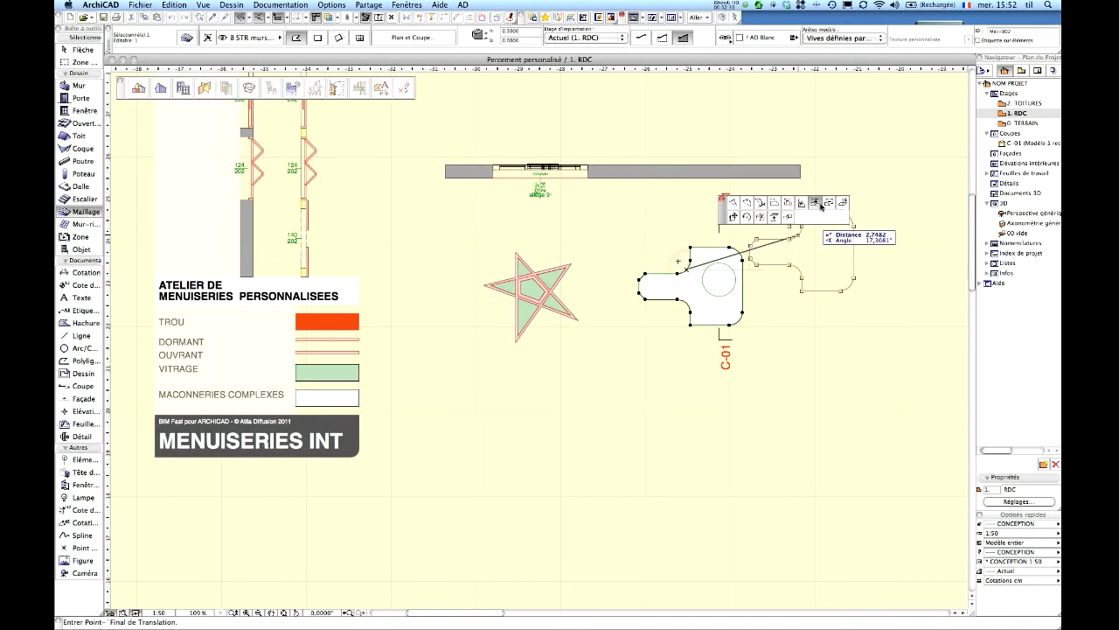
key("Escape")
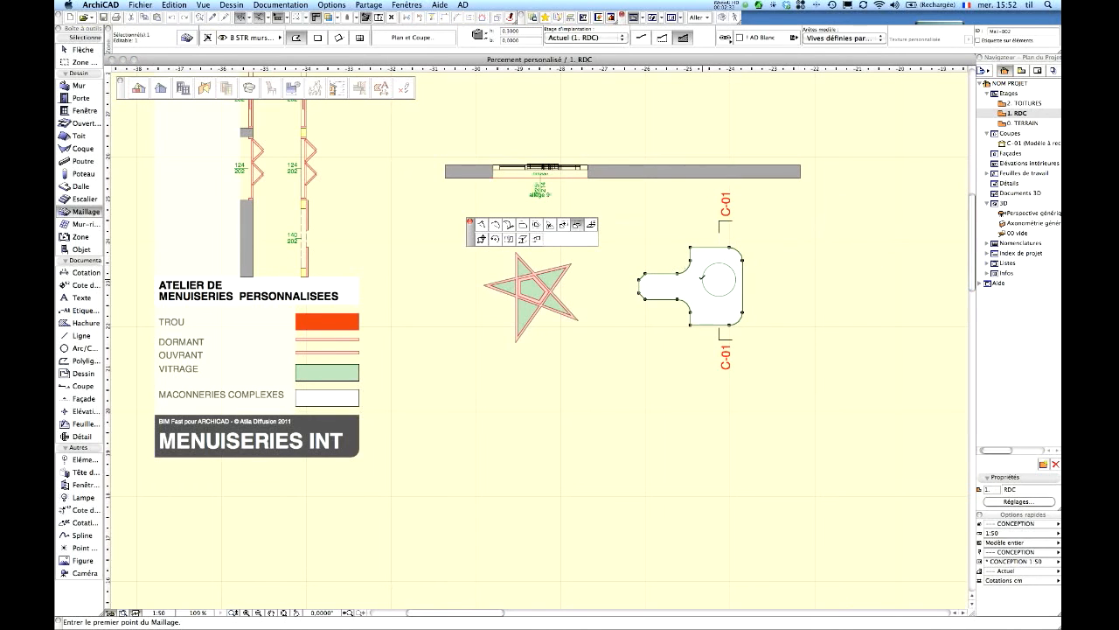
left_click(702, 279)
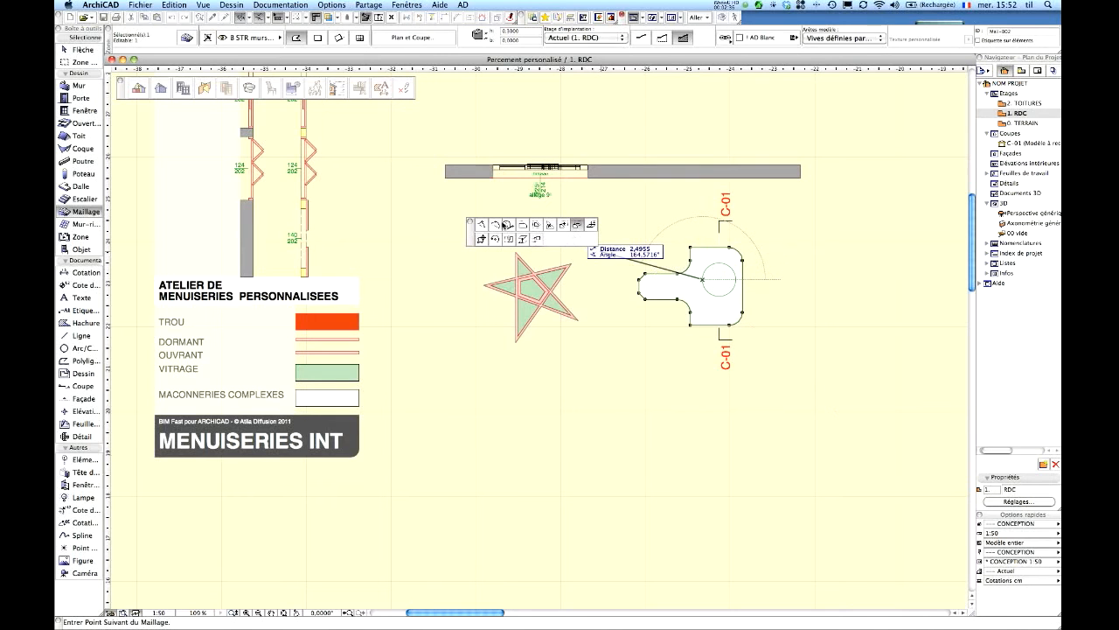
left_click(507, 225)
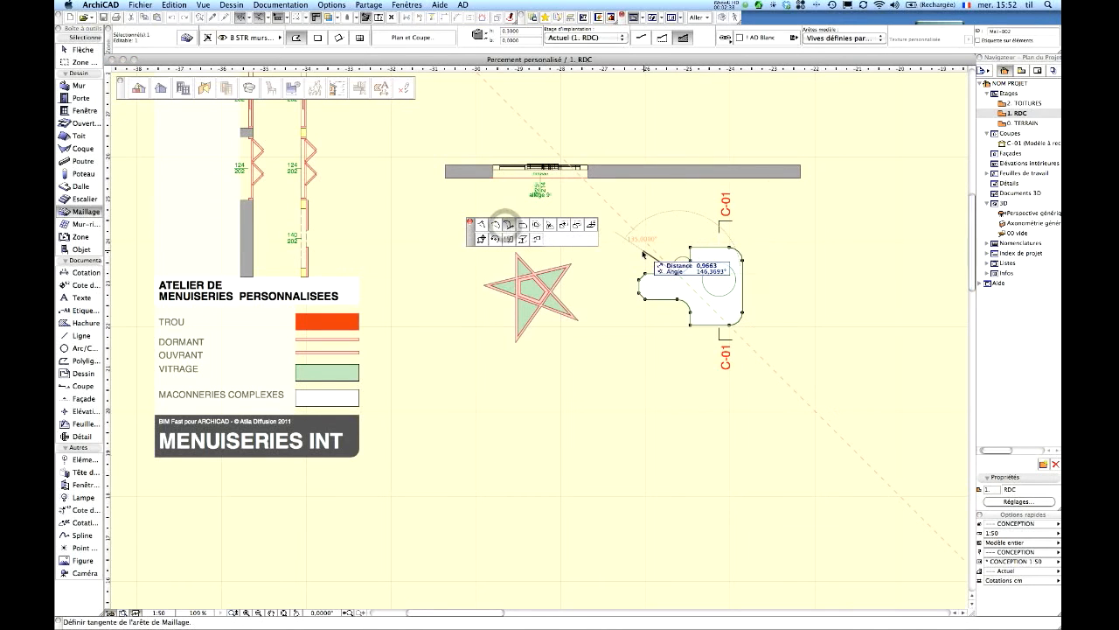
left_click(644, 253)
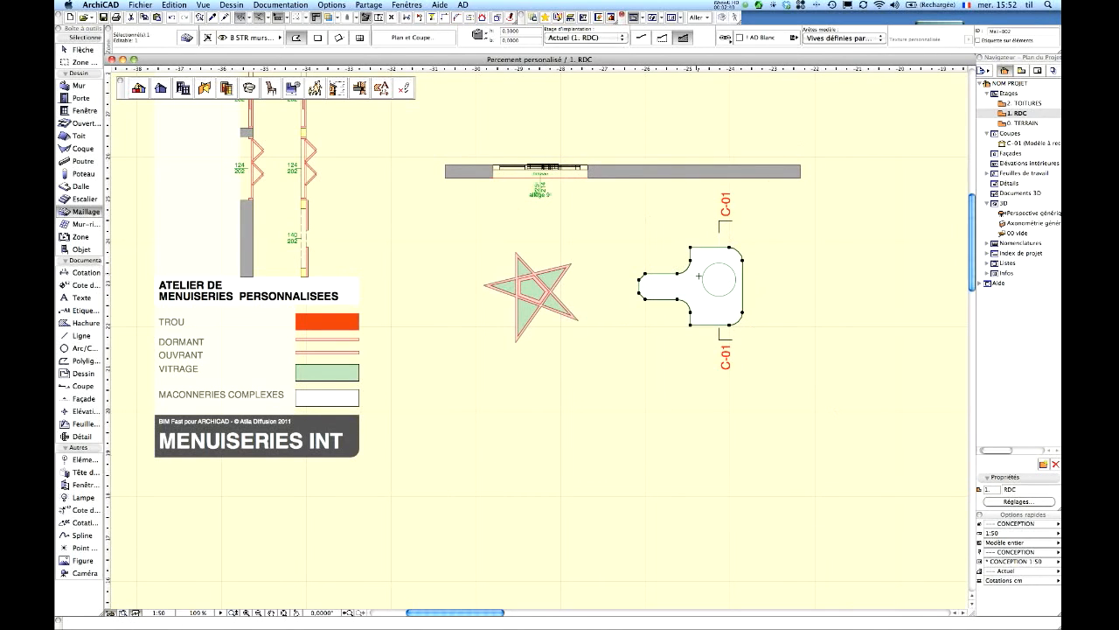
left_click(685, 270)
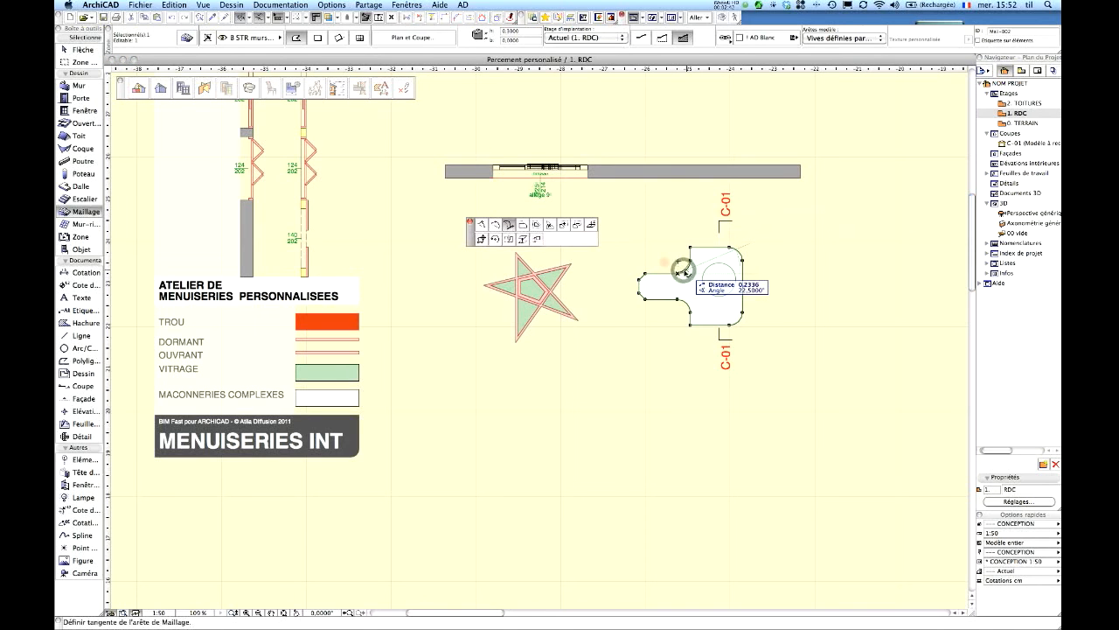
Step: Cut a triangular hole in the mesh with its corners on the leftmost, rightmost and lowest points of the circle
left_click(576, 226)
left_click(702, 278)
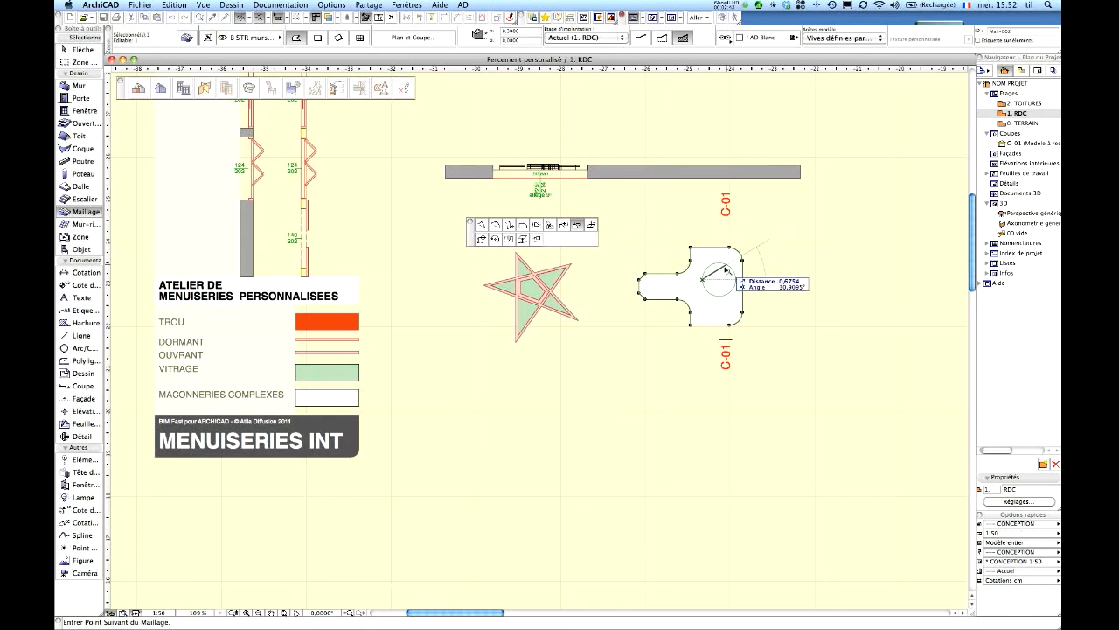
left_click(736, 280)
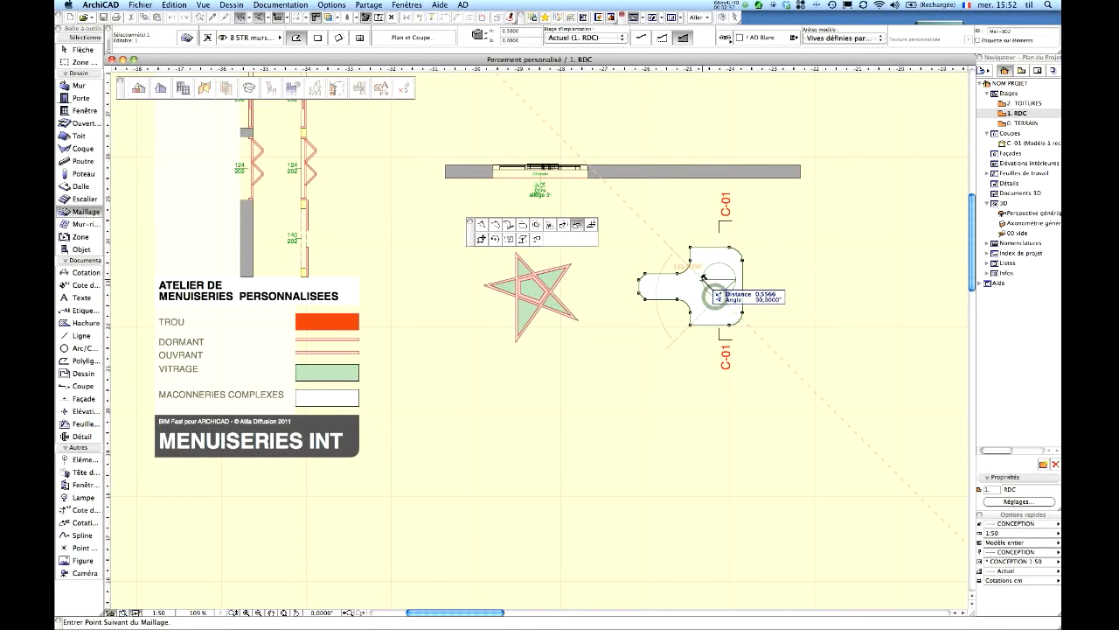
left_click(704, 278)
left_click(740, 253)
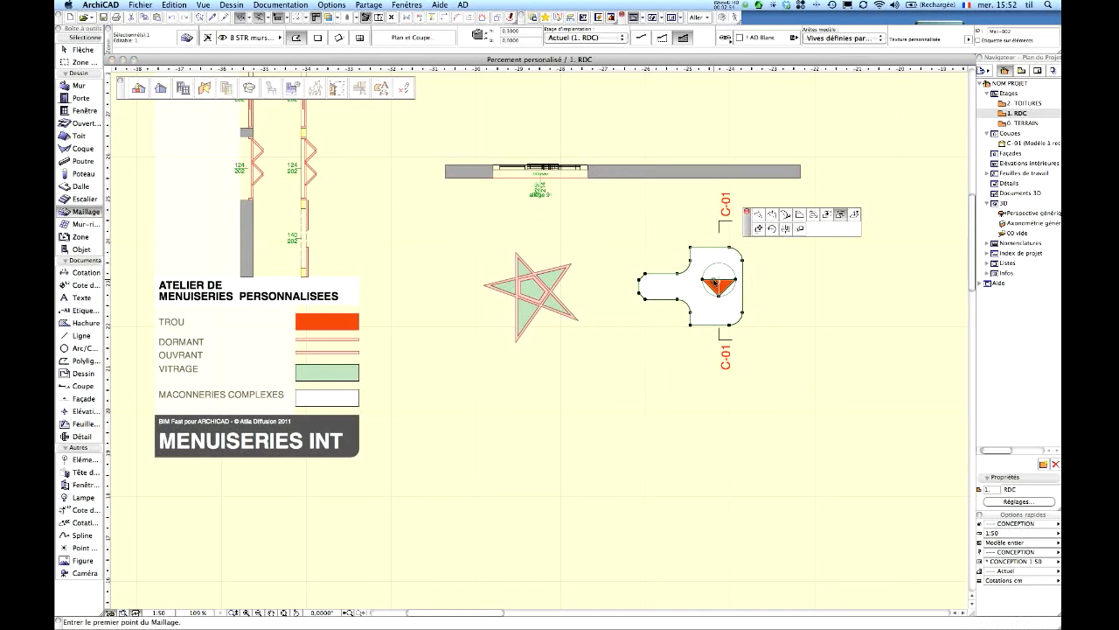
Step: Curve the three edges of the mesh hole so that they follow the circle outline
left_click(497, 230)
left_click(719, 261)
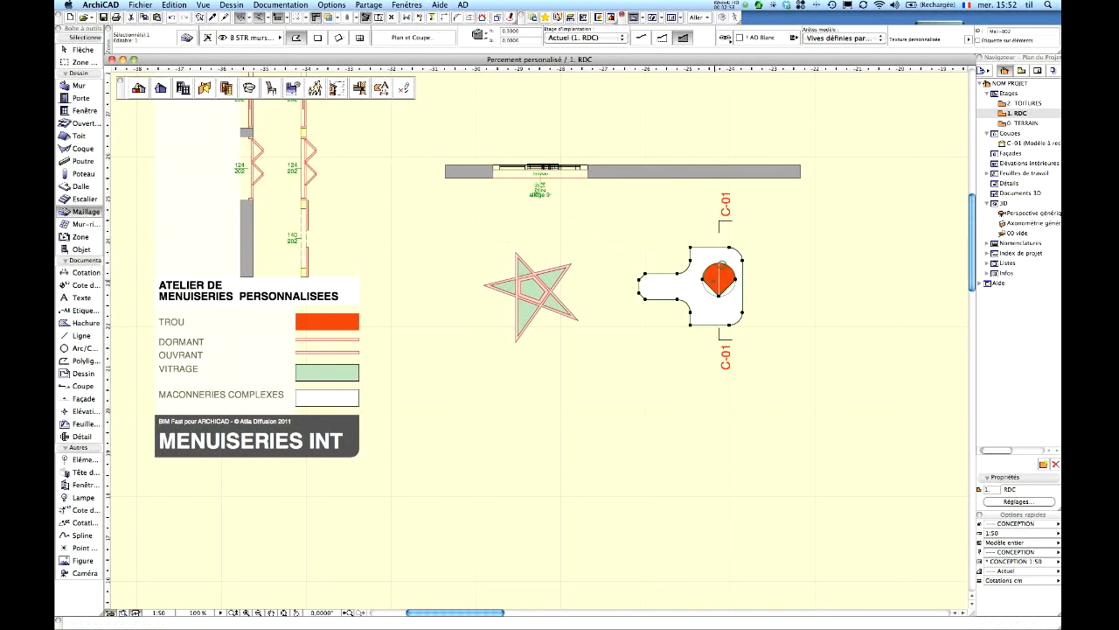
left_click(710, 288)
left_click(704, 292)
scroll(723, 287, "up", 6)
left_click(652, 250)
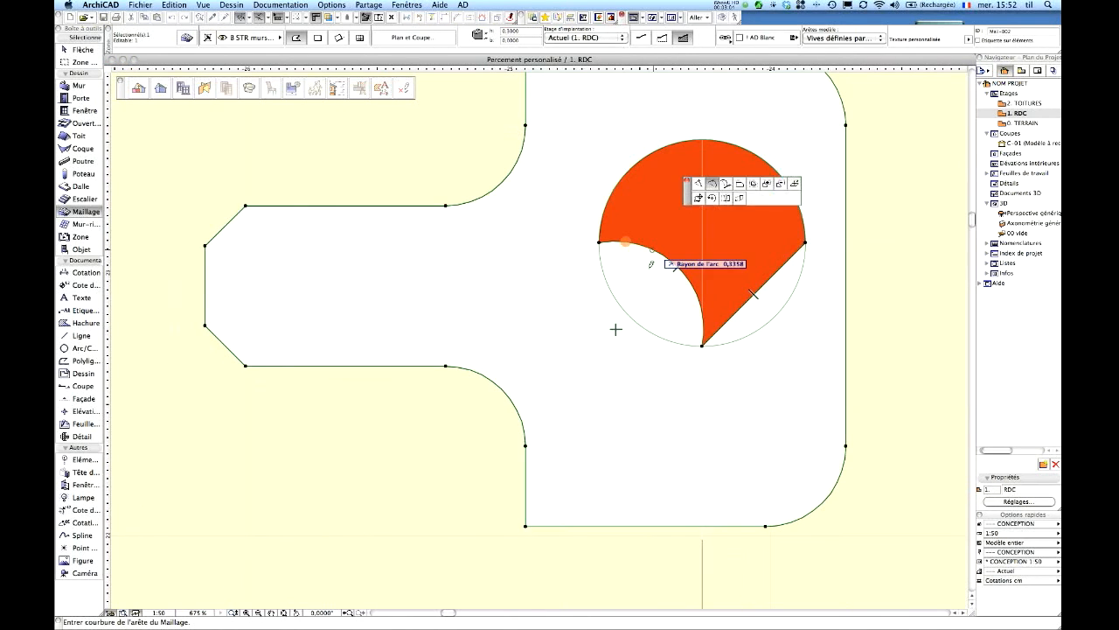
left_click(616, 325)
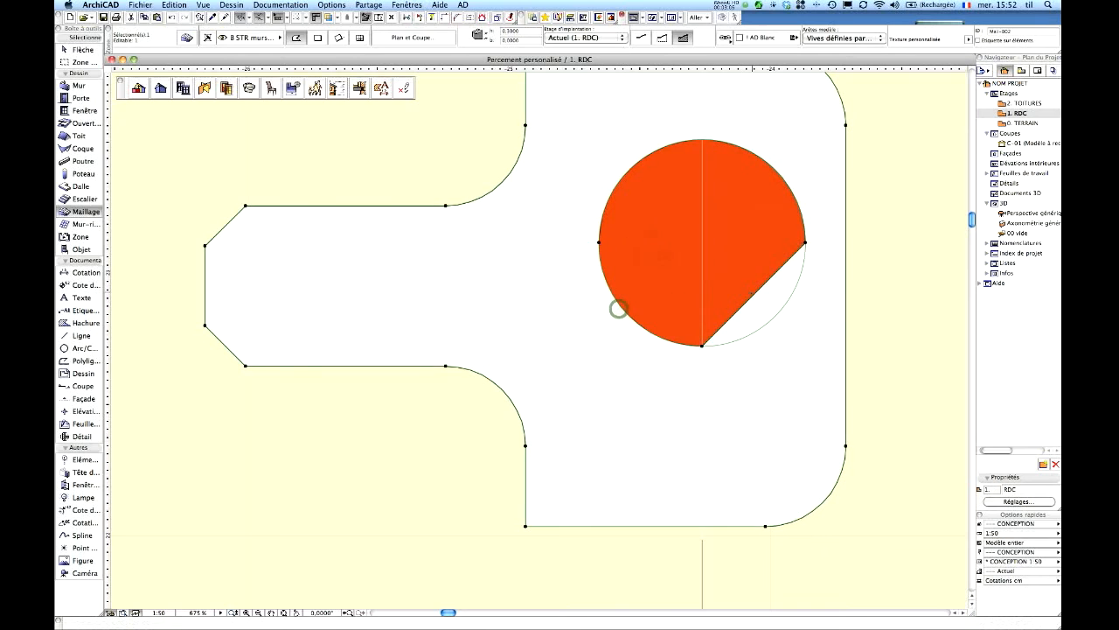
left_click(753, 293)
left_click(776, 311)
Step: Trace the circular hole with a frame wall using the settings picked up from the DORMANT sample
scroll(776, 311, "down", 5)
scroll(620, 268, "up", 1)
scroll(620, 268, "down", 4)
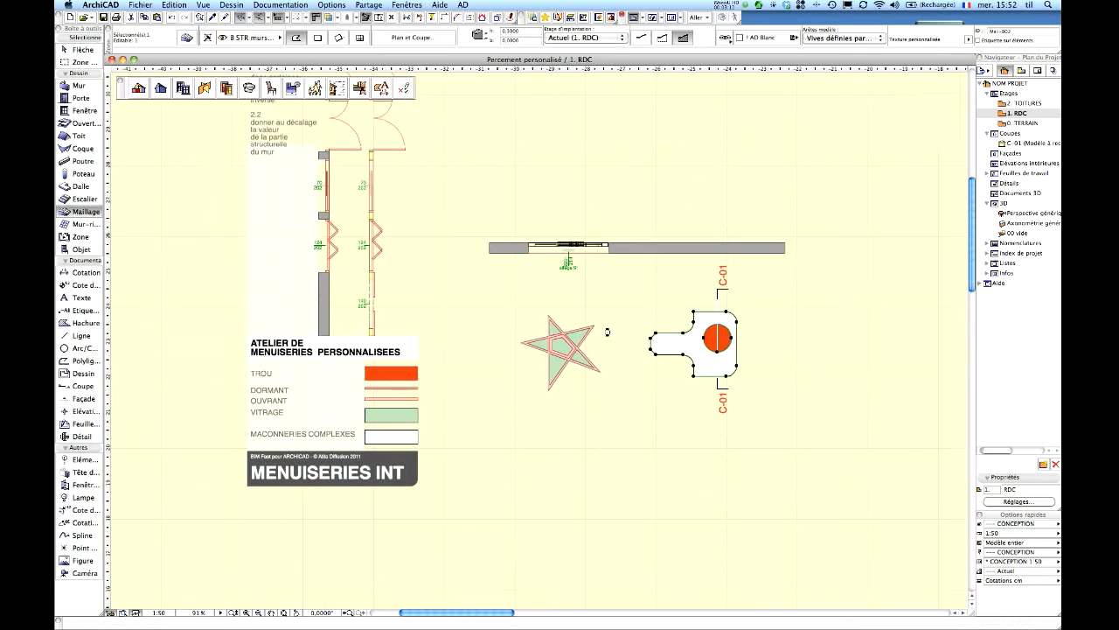
left_click(422, 417)
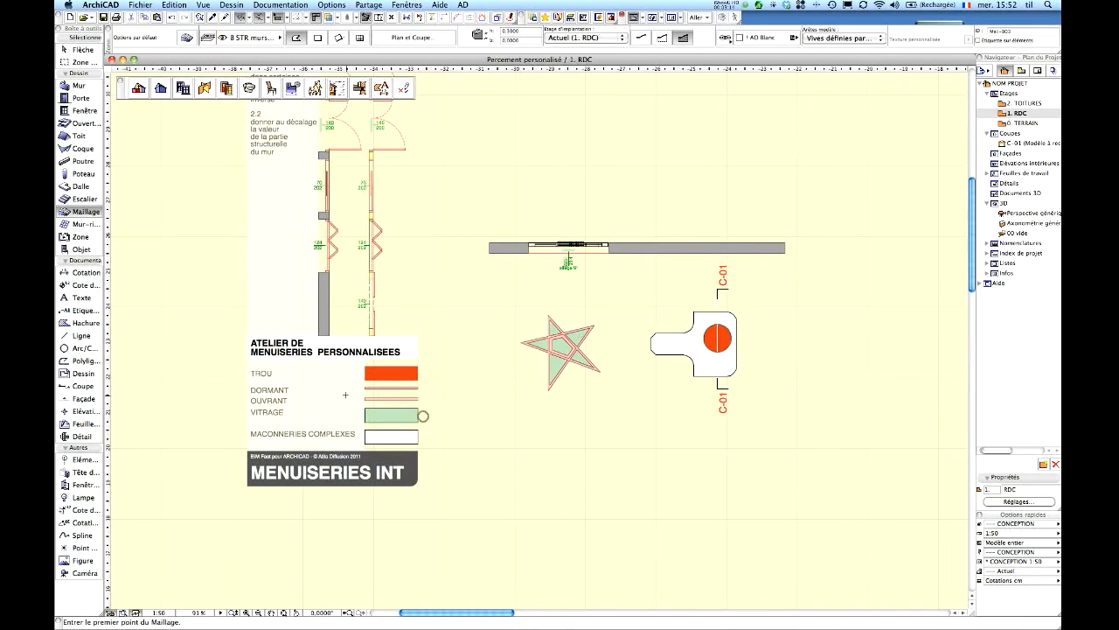
left_click(393, 383, "alt")
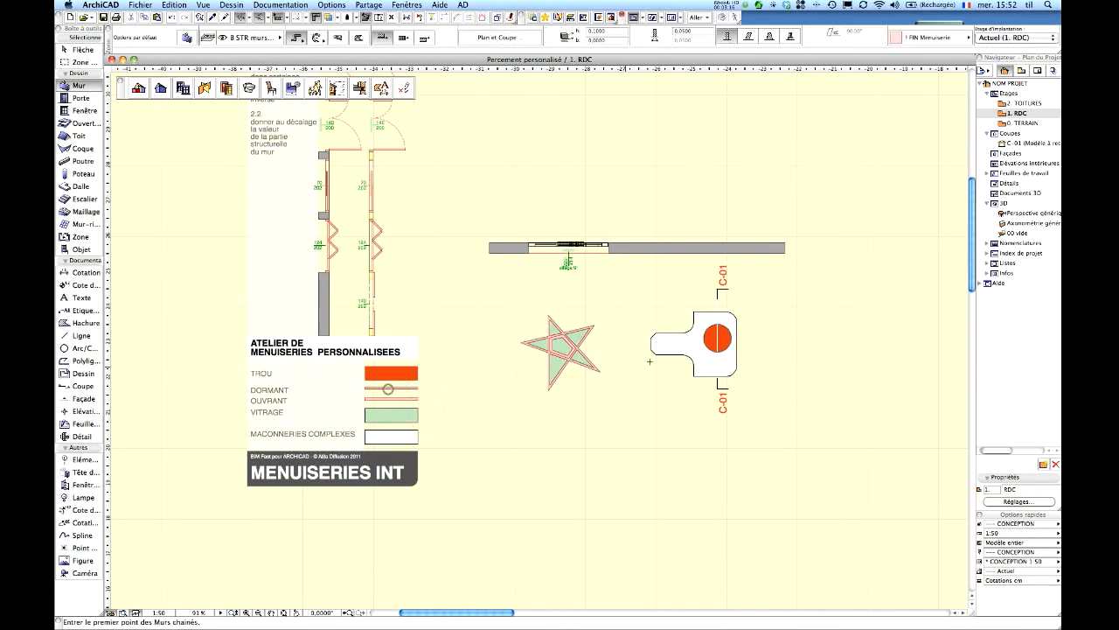
scroll(713, 345, "up", 5)
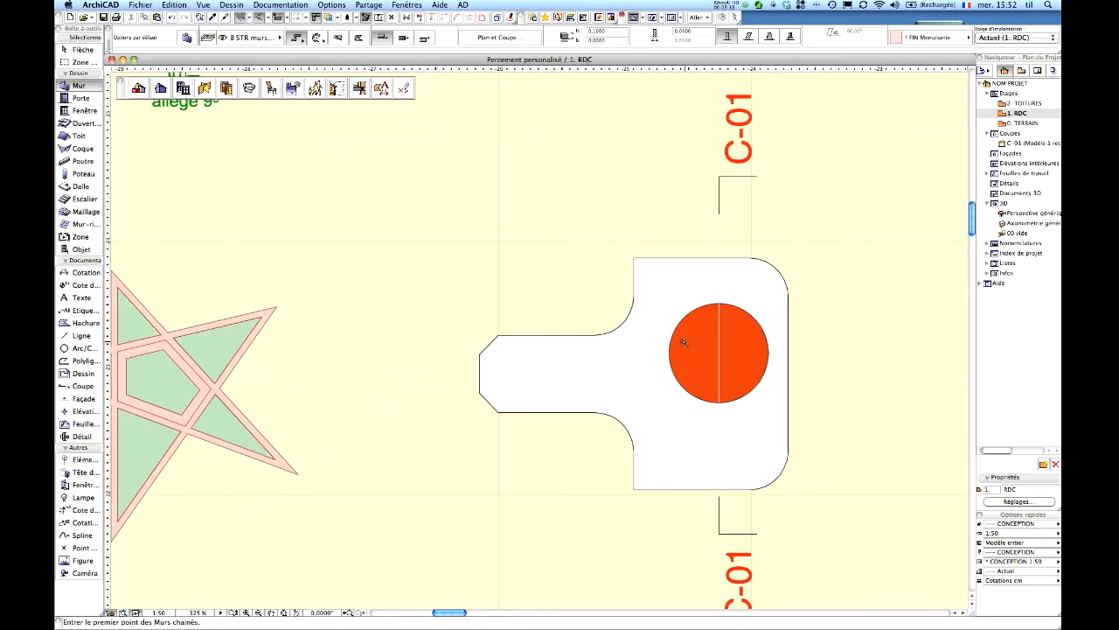
scroll(683, 342, "down", 4)
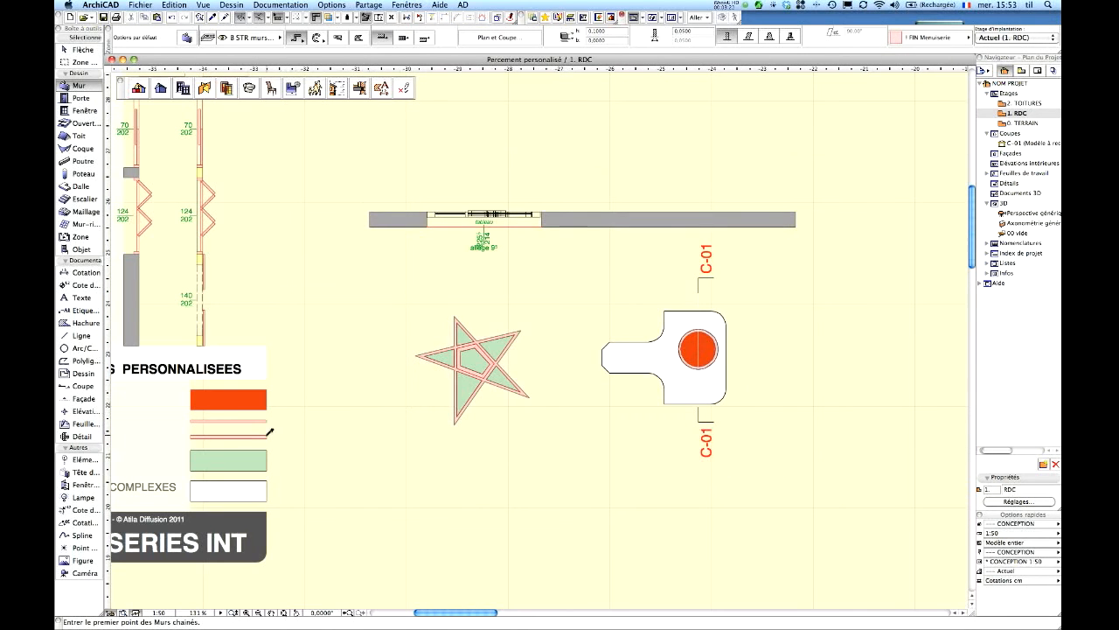
Step: Draw a second circular wall along the inner edge of the round frame using the OUVRANT sample's settings
left_click(331, 5)
left_click(332, 4)
scroll(691, 334, "up", 5)
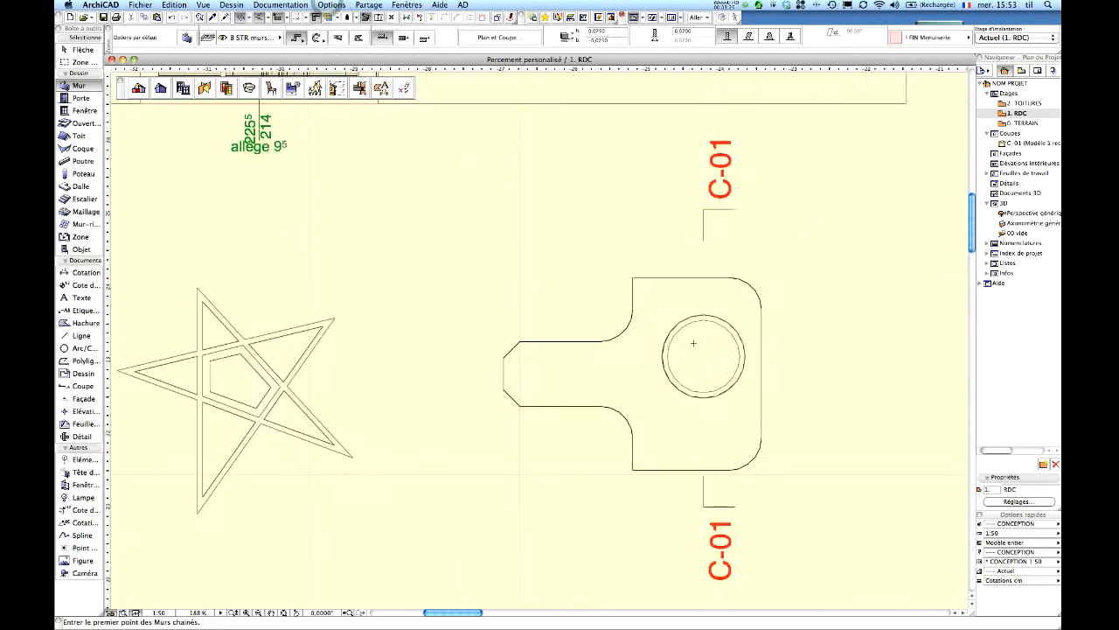
left_click(680, 348)
Step: Fill the inside of the inner ring with a glazing slab using the VITRAGE sample's settings
scroll(681, 348, "down", 2)
middle_click_drag(680, 347, 808, 316)
middle_click_drag(405, 462, 607, 400)
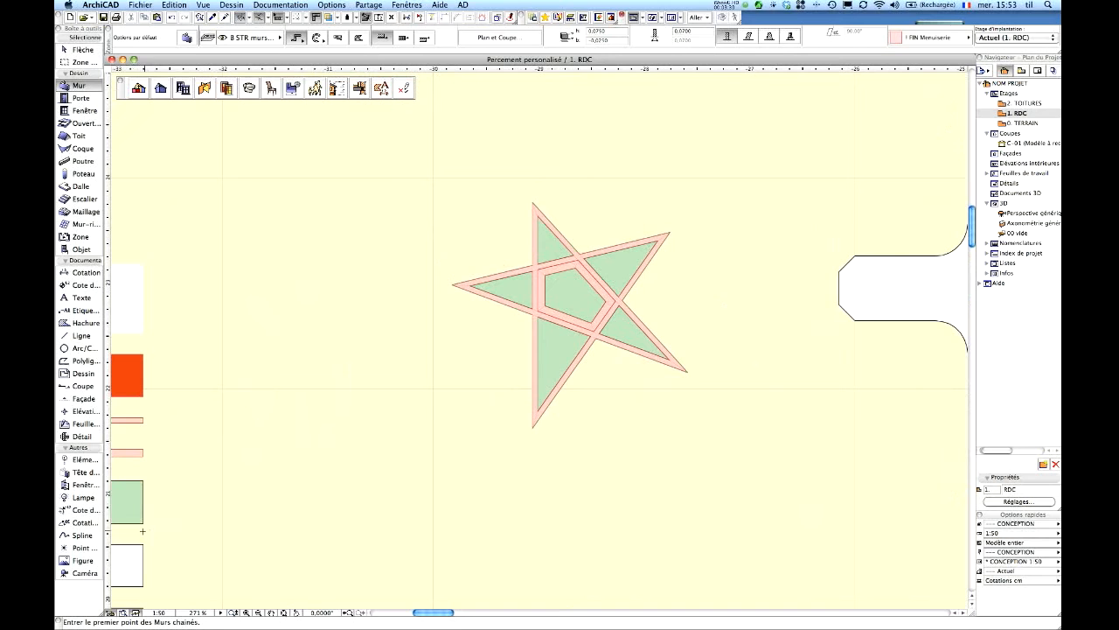
middle_click_drag(767, 404, 300, 500)
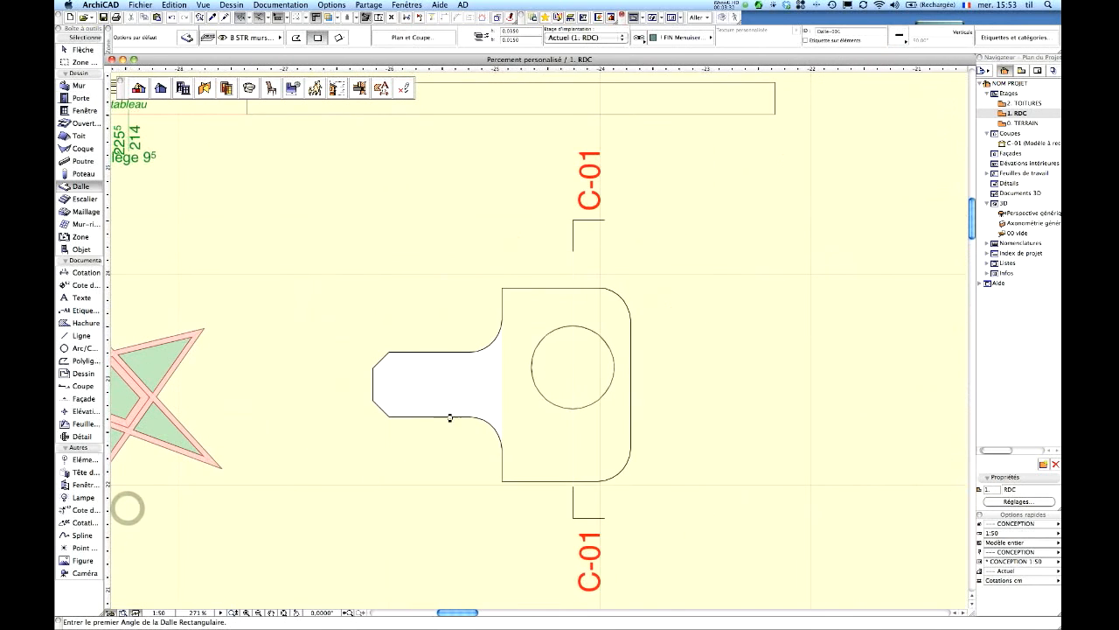
left_click(558, 359)
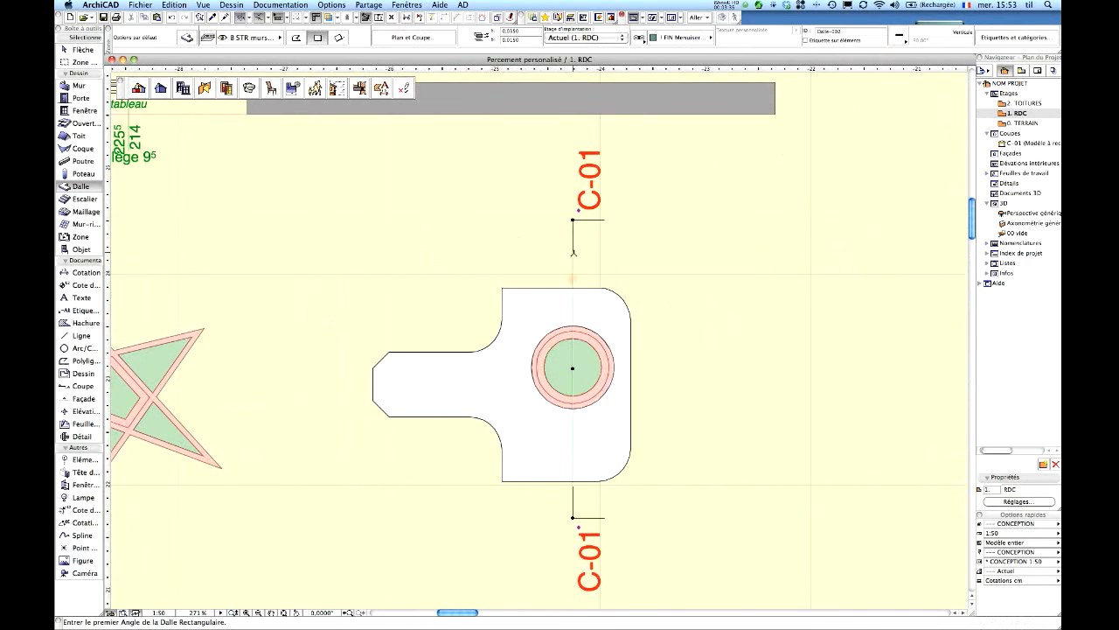
Step: Open section C-01 to examine the masonry and round frame, then return to the floor plan and clear the selection
right_click(574, 252)
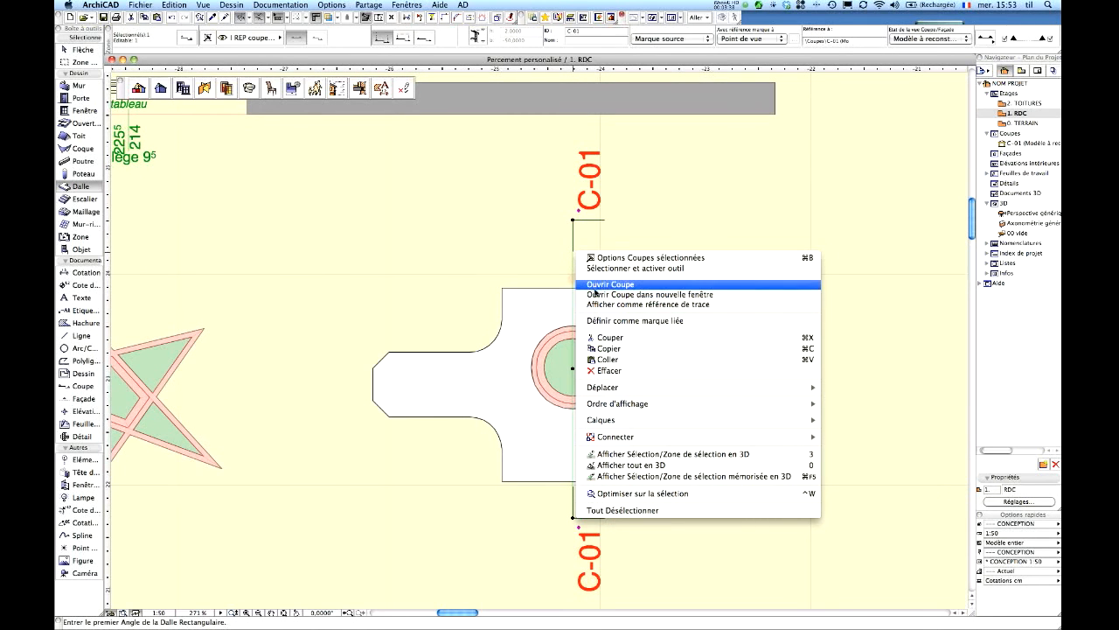
left_click(595, 284)
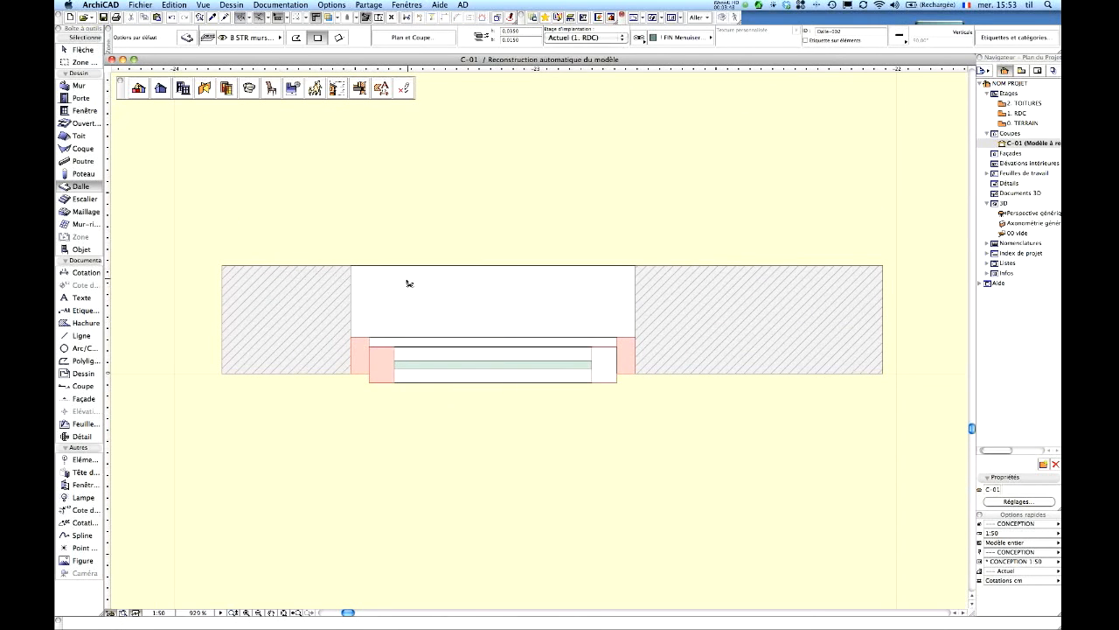
key("F2")
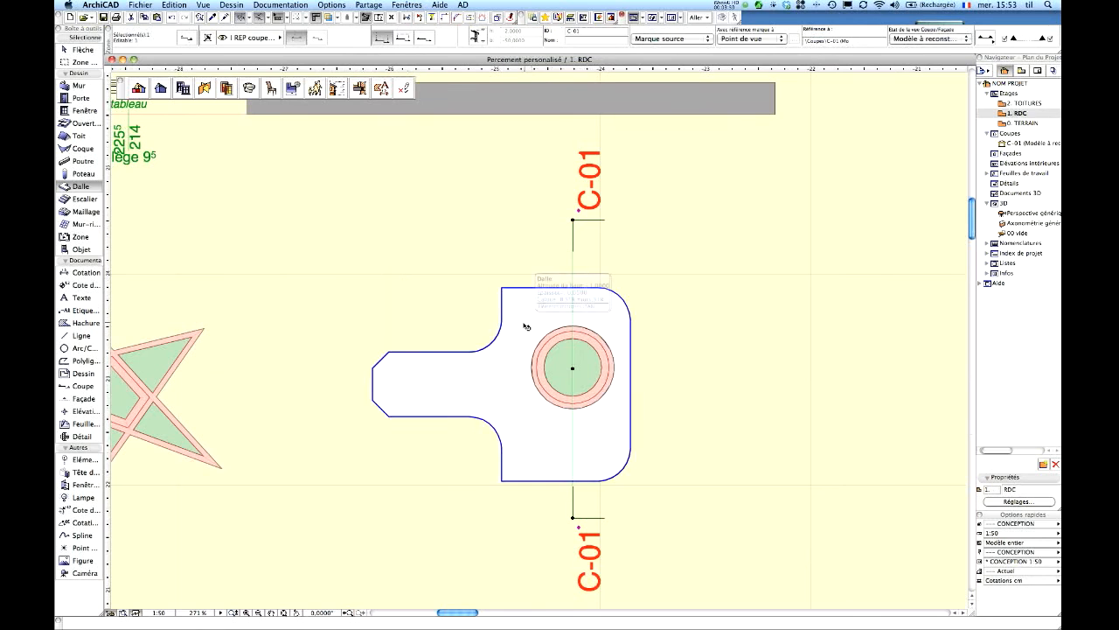
key("Escape")
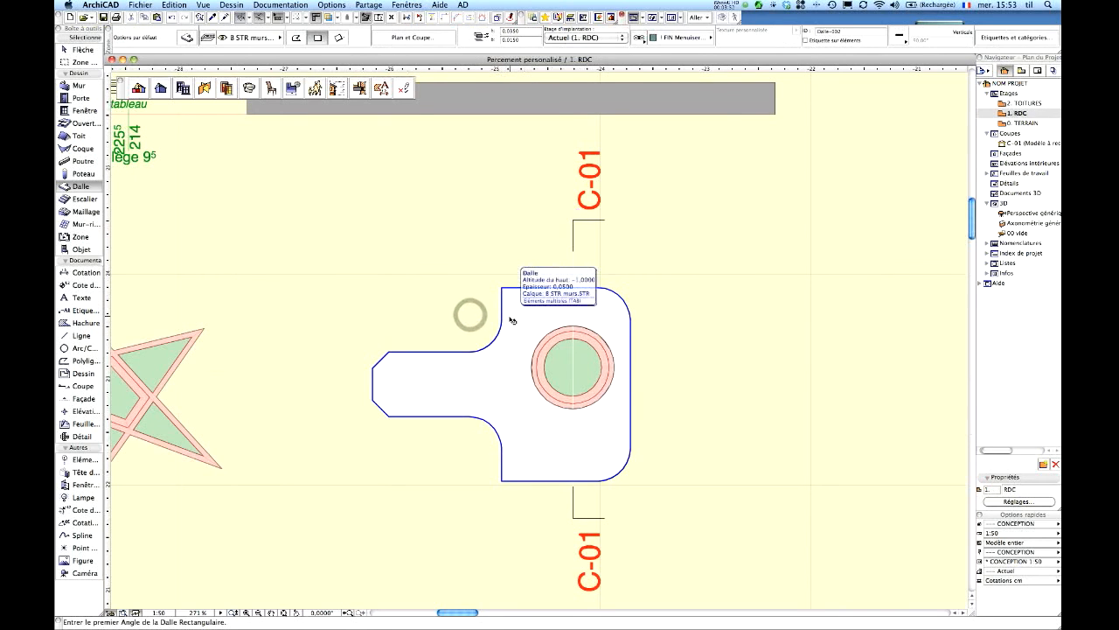
Step: Set the height of all mesh points around the circular hole to -0.2 and check the profile in section C-01
left_click(513, 320, "shift")
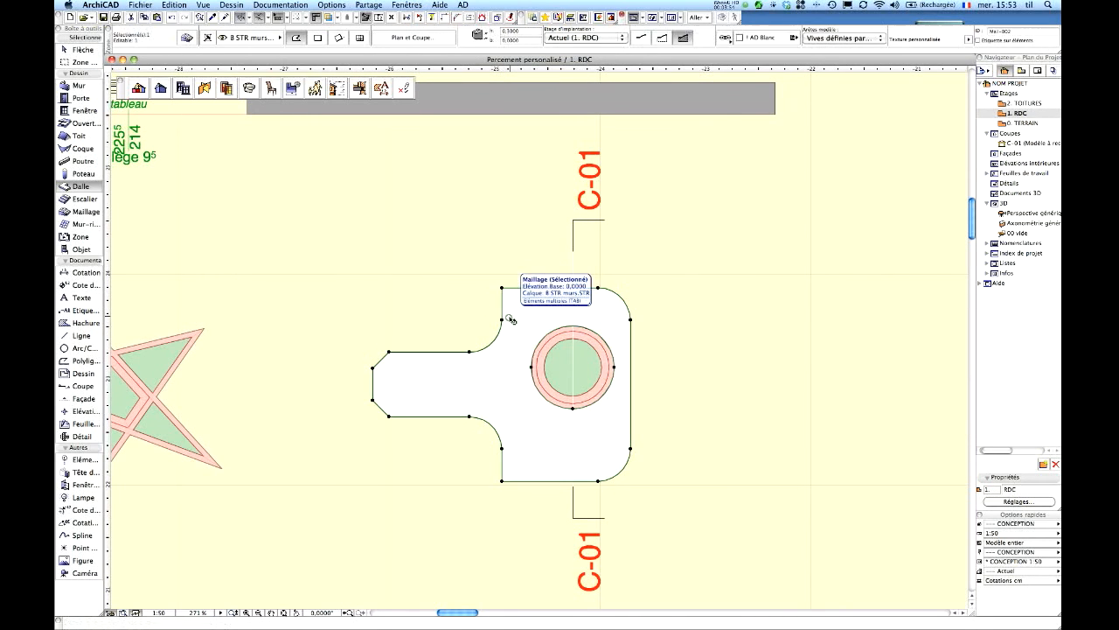
left_click(532, 367)
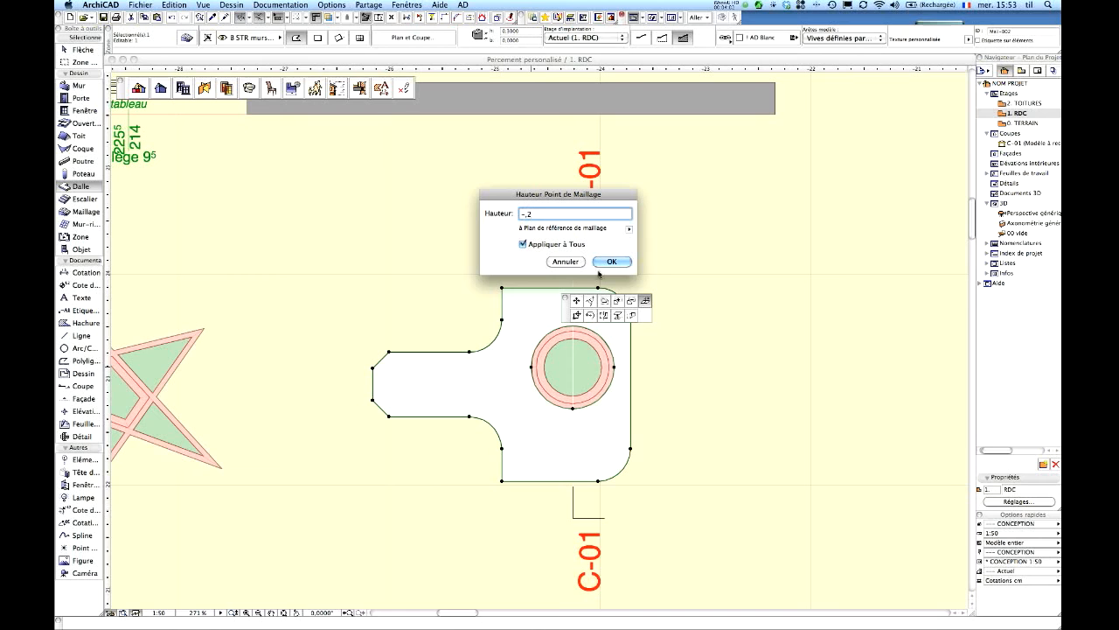
left_click(609, 262)
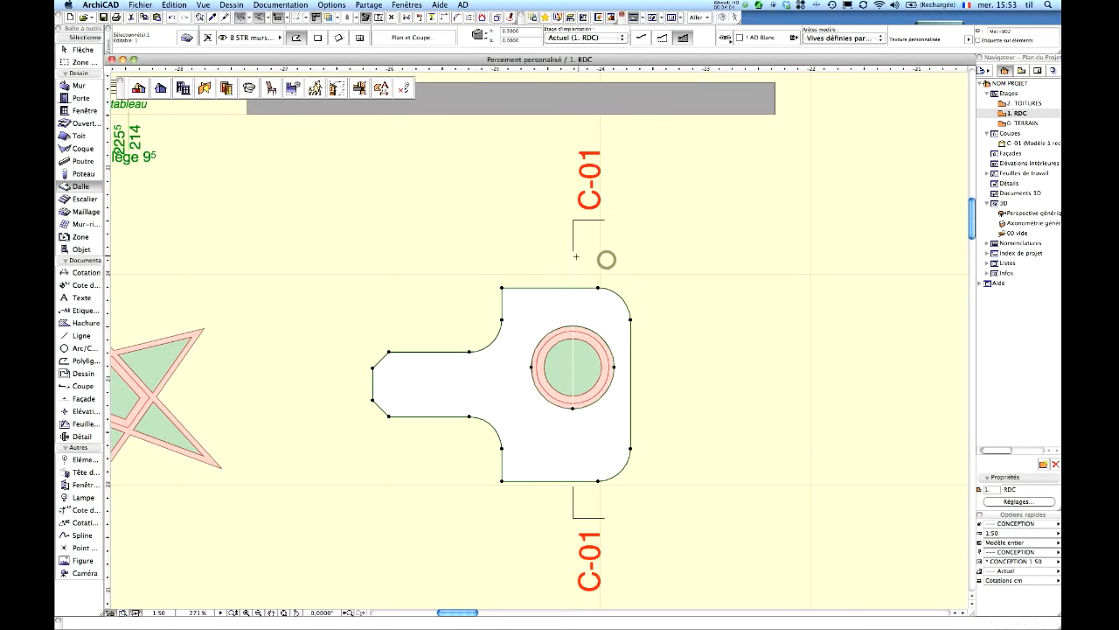
right_click(575, 257)
left_click(591, 286)
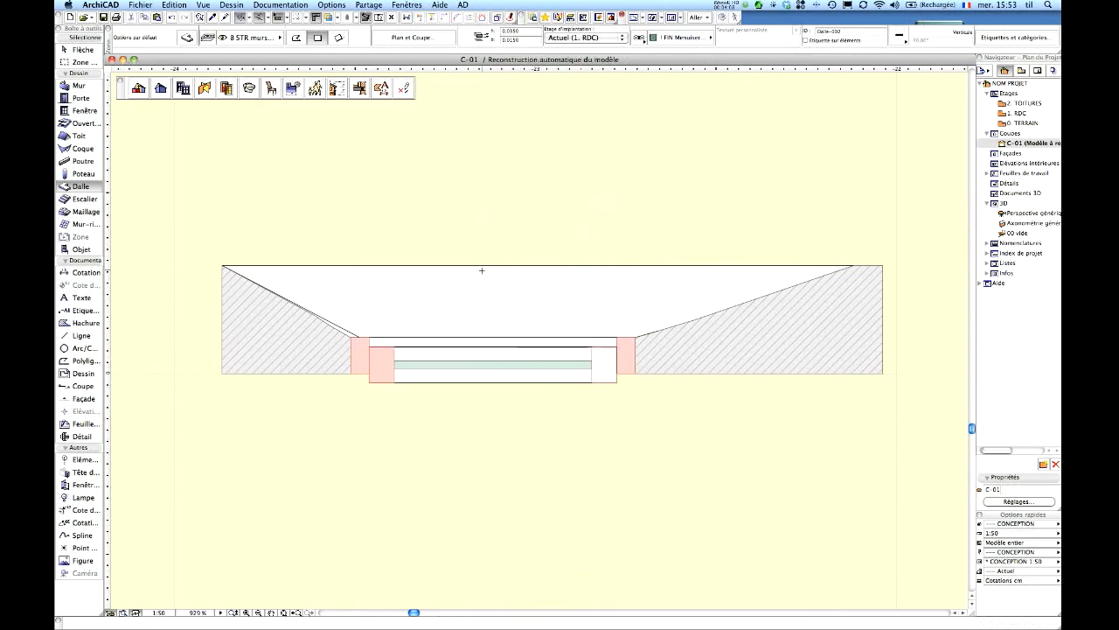
key("F2")
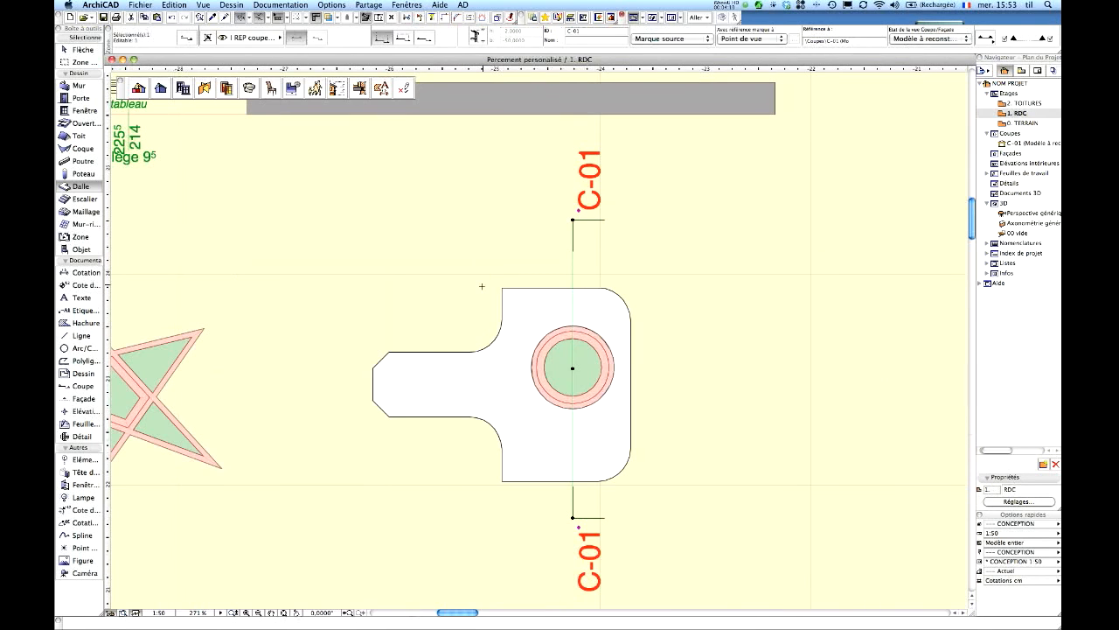
Step: Select the complete T-shaped masonry opening with its round window and show only that selection in 3D
scroll(482, 285, "down", 3)
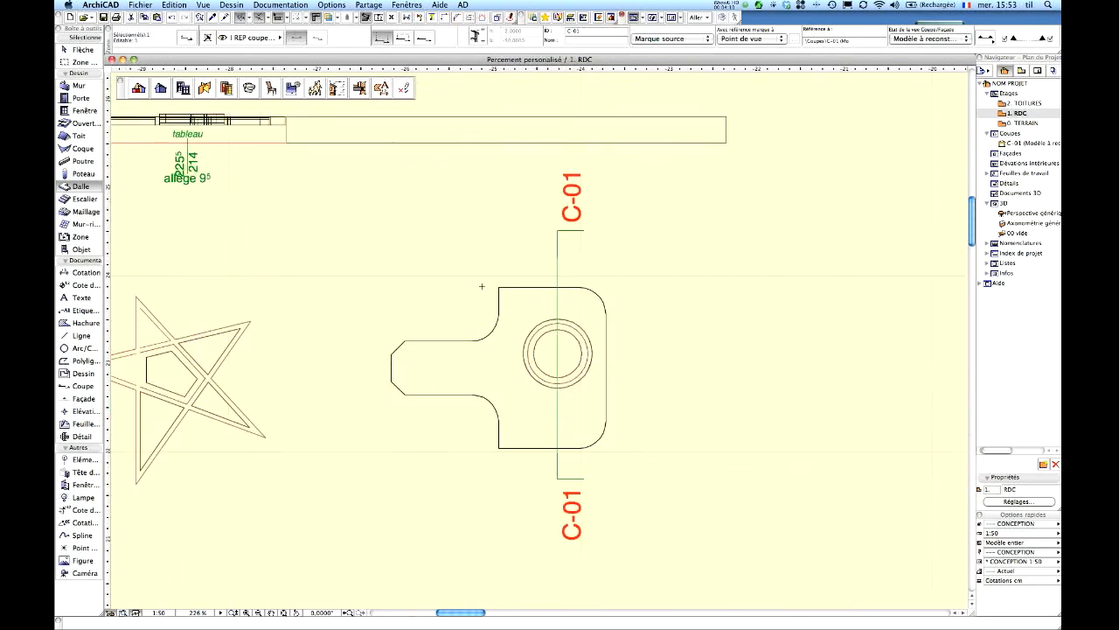
left_click(405, 286)
left_click(606, 405)
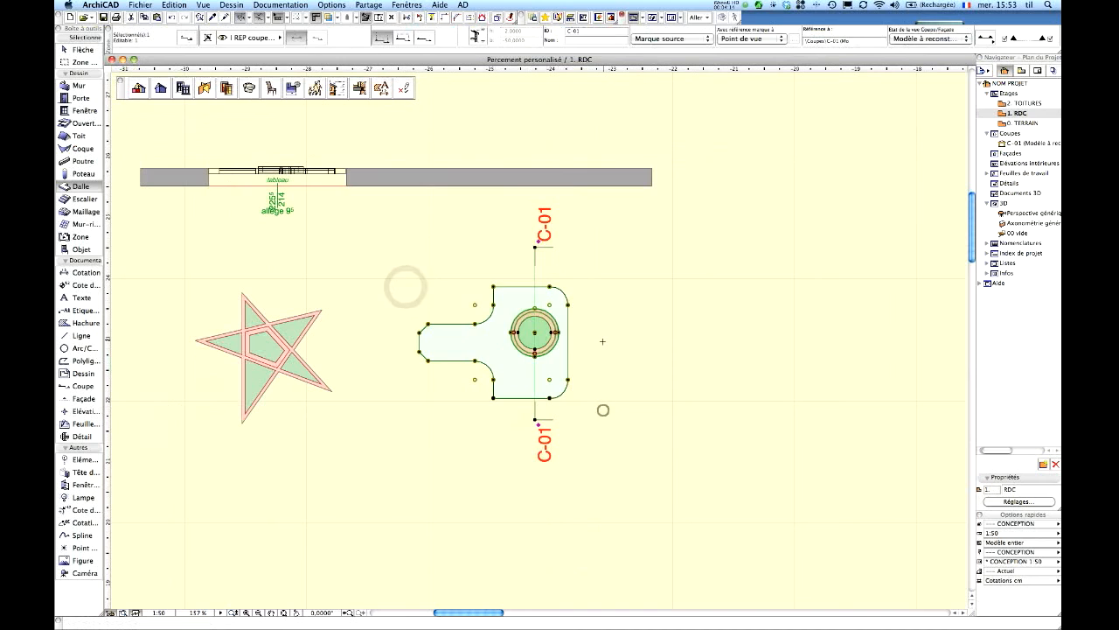
key("F5")
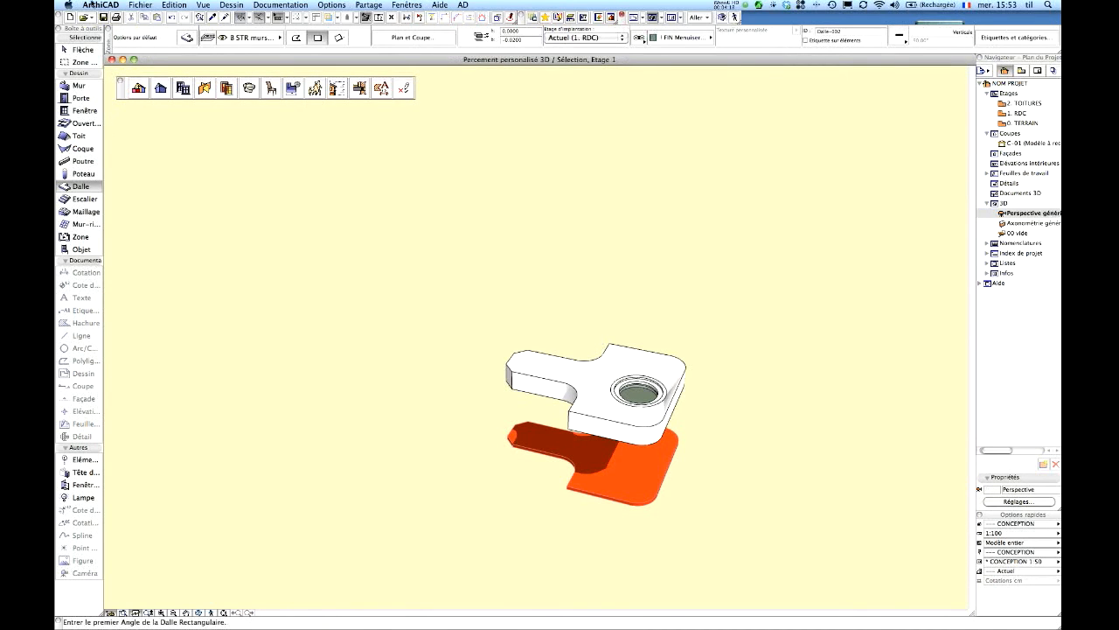
left_click(138, 5)
mouse_move(170, 150)
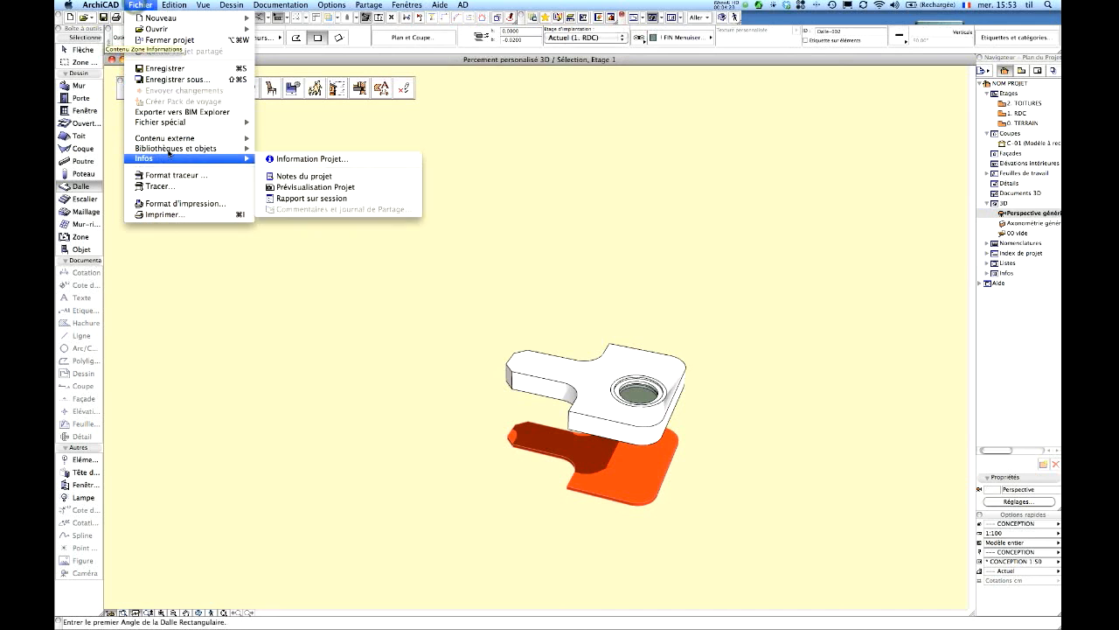
left_click(384, 238)
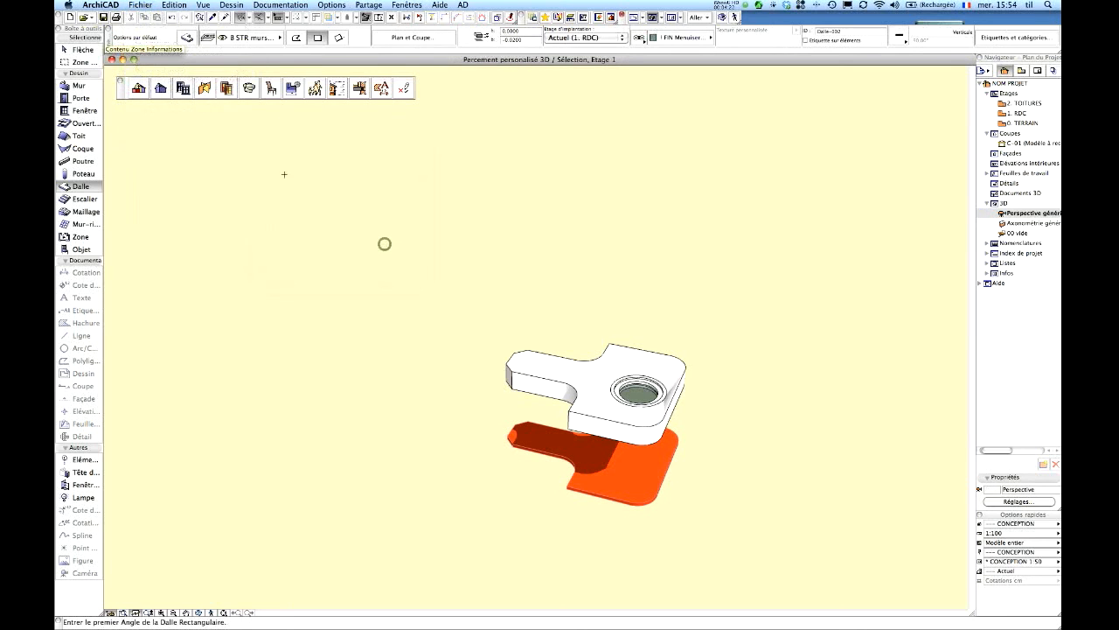
Step: Save the 3D model as a Fenêtre library element named "fentre speciale" in the embedded library, keeping the editable GDL script format
left_click(147, 5)
mouse_move(175, 149)
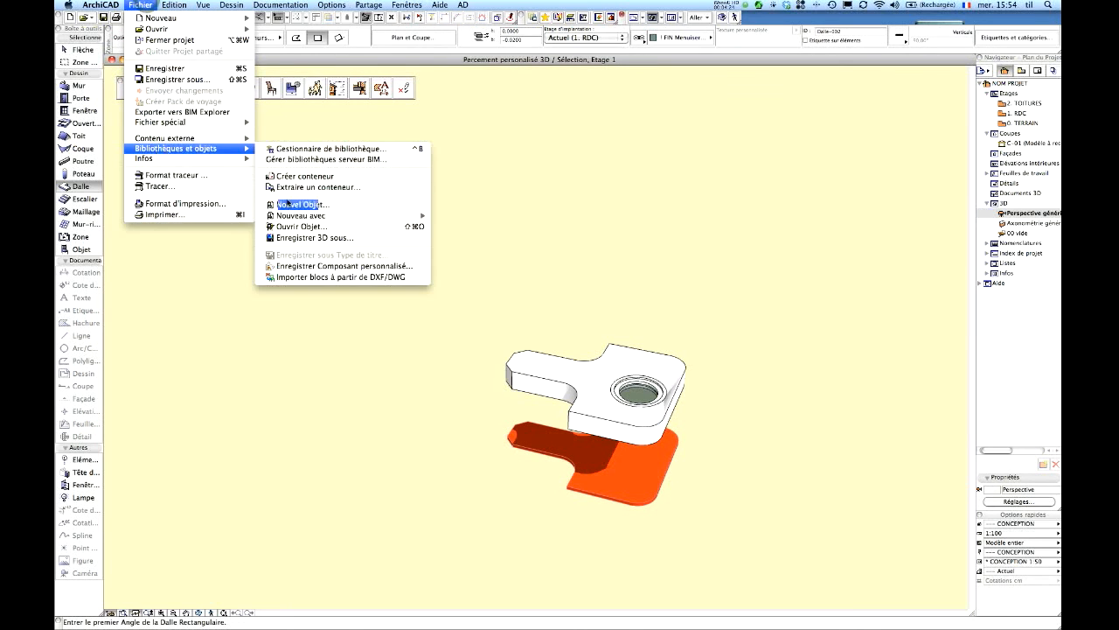
left_click(287, 238)
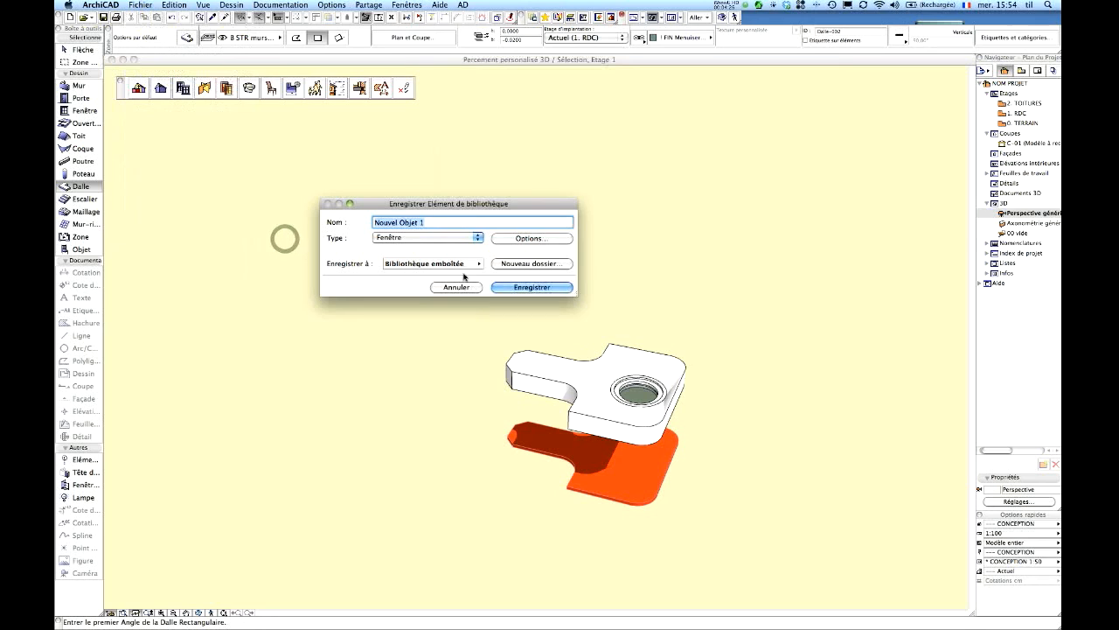
type("fen")
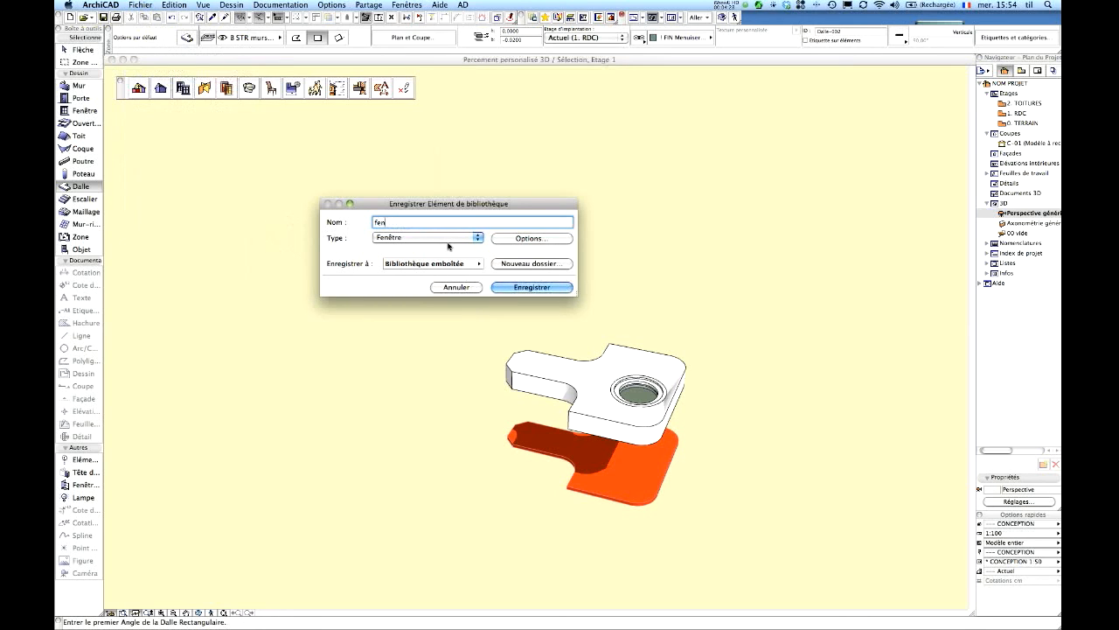
type("tre speciale")
left_click(522, 239)
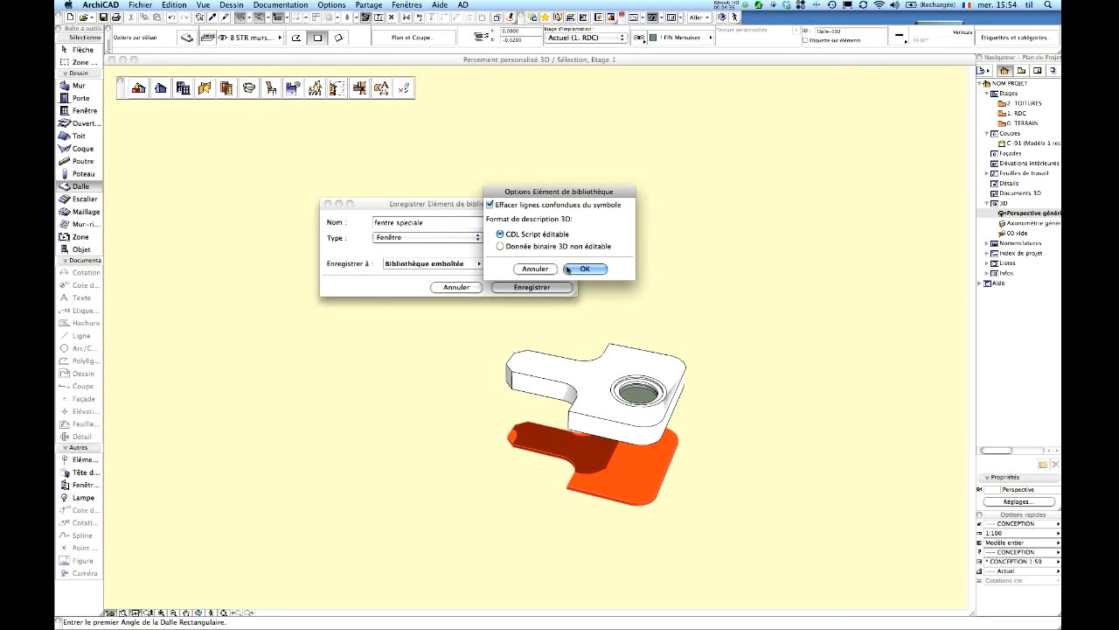
left_click(573, 269)
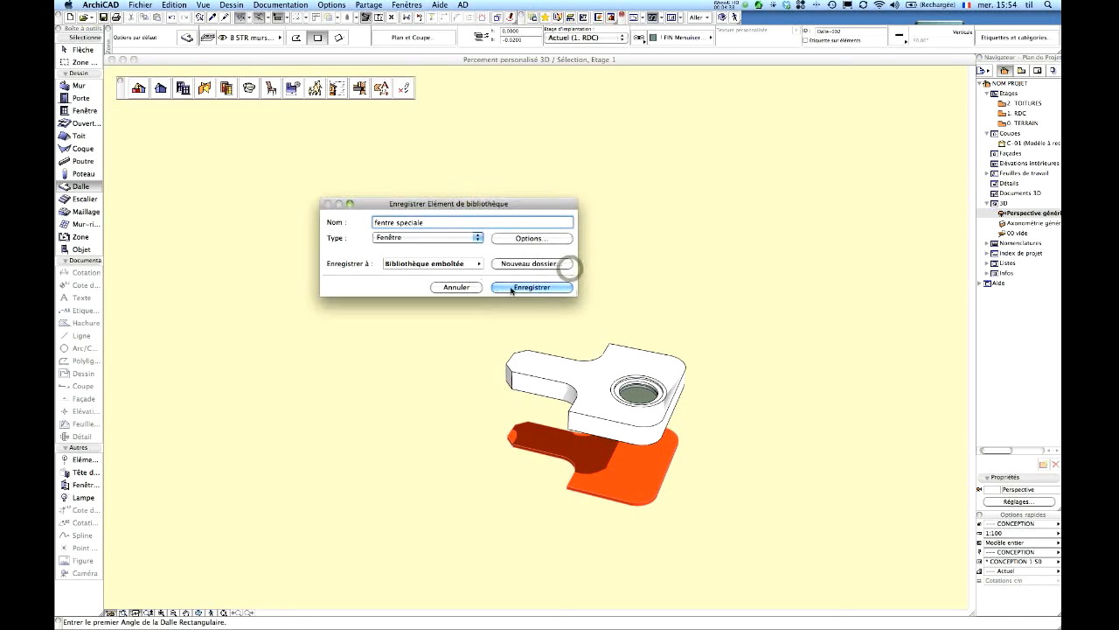
left_click(514, 286)
Step: Return to the floor plan, clear the selection and place the "fentre speciale" window in the wall beside the star window
key("F2")
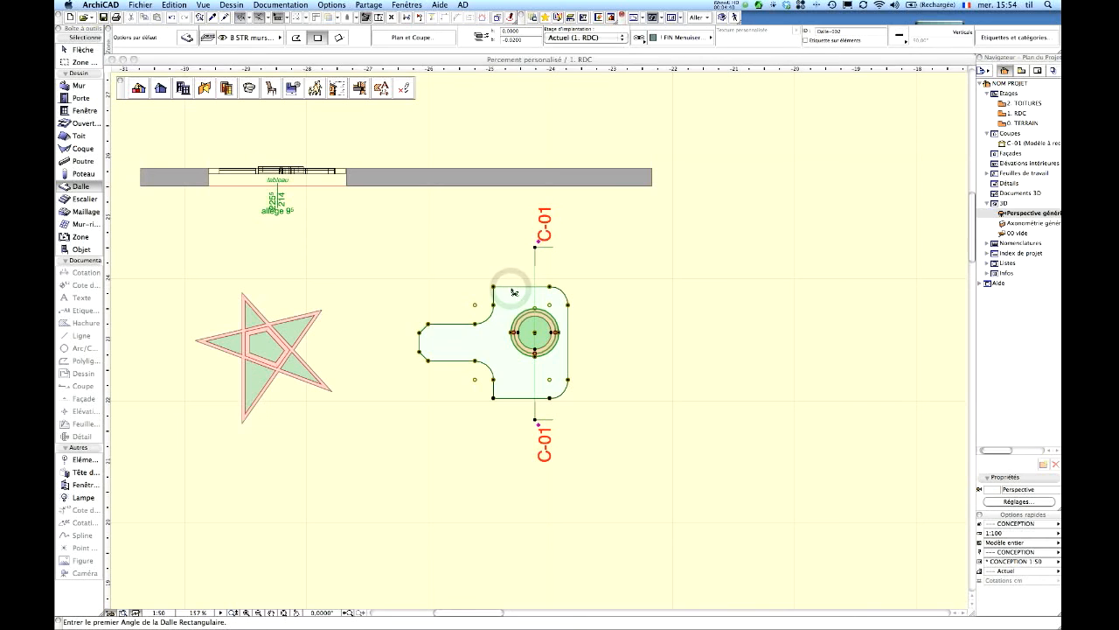
left_click(390, 296)
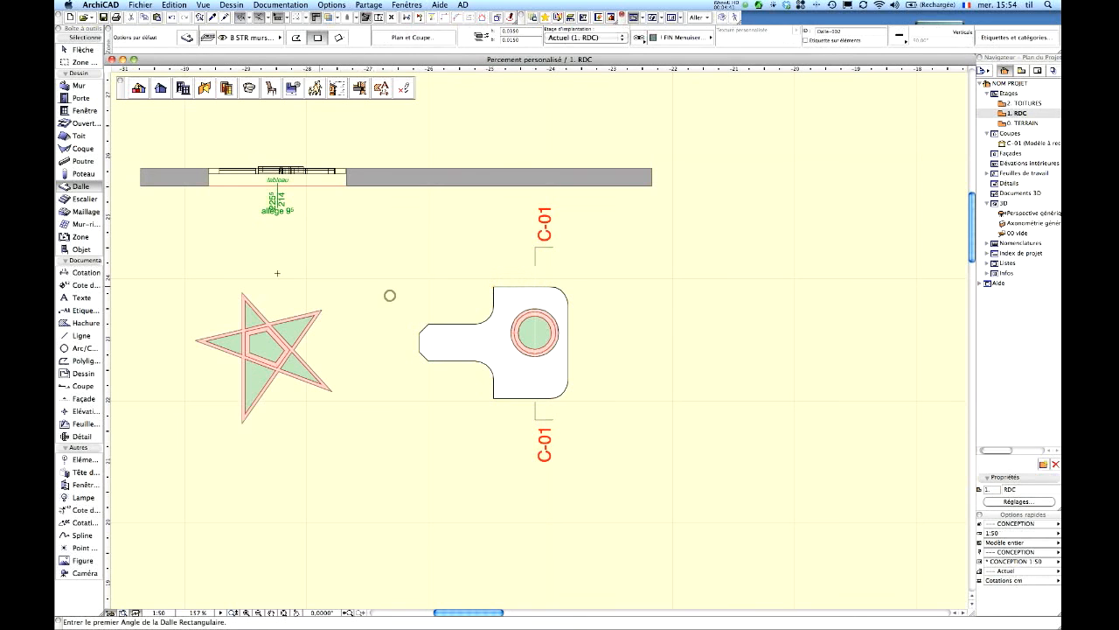
left_click(80, 111)
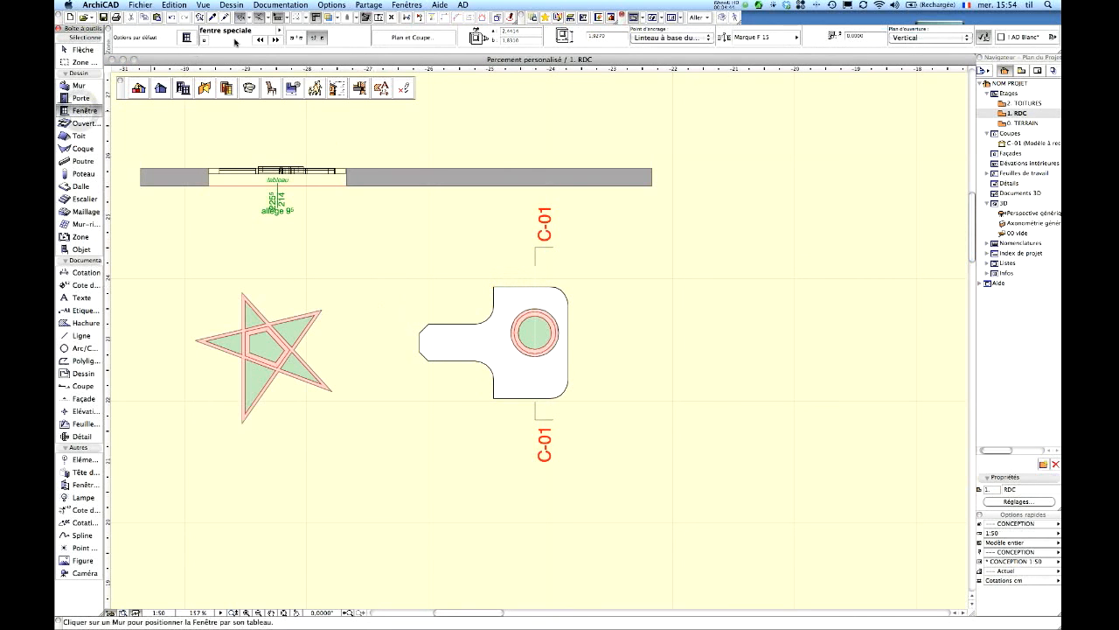
left_click(419, 169)
left_click(547, 153)
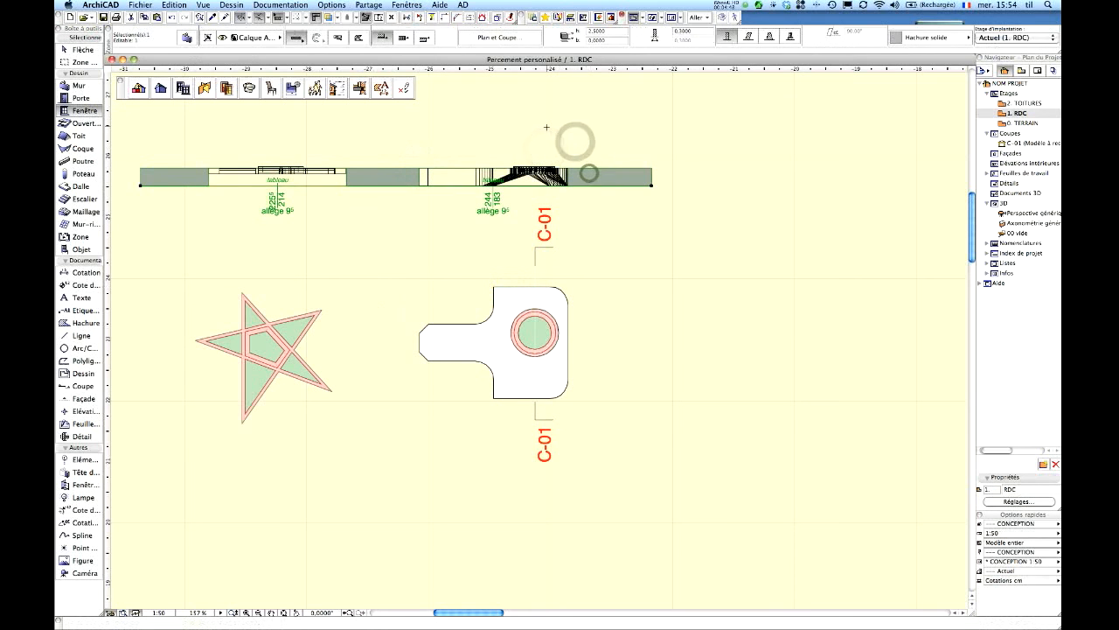
Step: Show only the wall in 3D and examine the star window and the splayed T-shaped opening from different angles
key("F5")
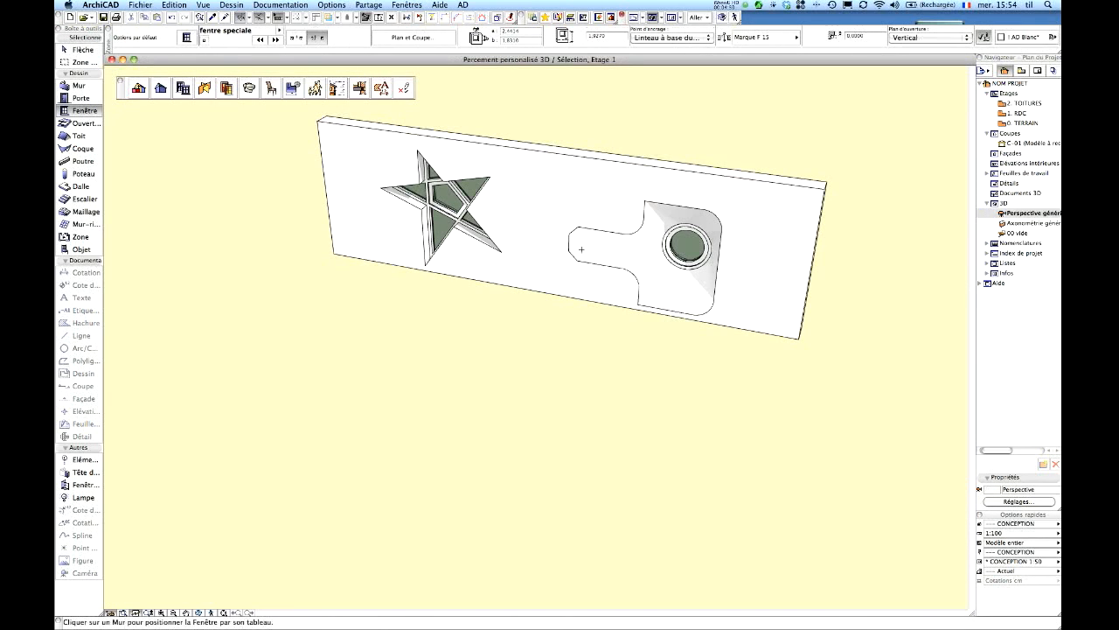
mouse_move(647, 344)
middle_mouse_down("shift")
mouse_move(636, 320)
mouse_move(536, 262)
mouse_move(552, 248)
mouse_move(533, 280)
mouse_move(541, 337)
middle_mouse_up("shift")
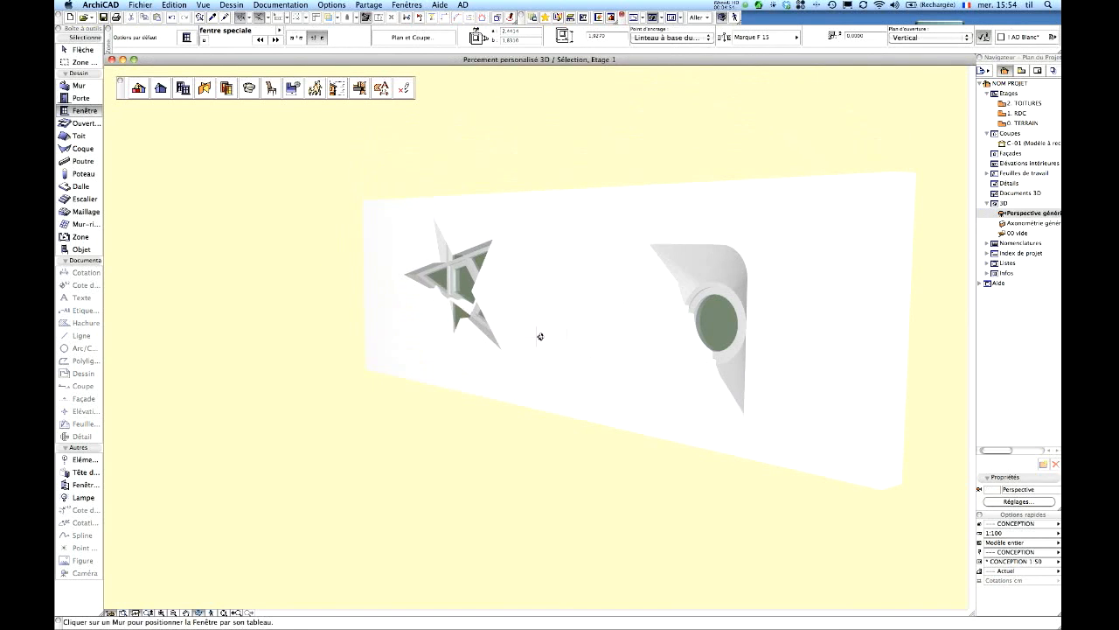
mouse_move(446, 428)
middle_mouse_down("shift")
mouse_move(784, 429)
mouse_move(863, 452)
middle_mouse_up("shift")
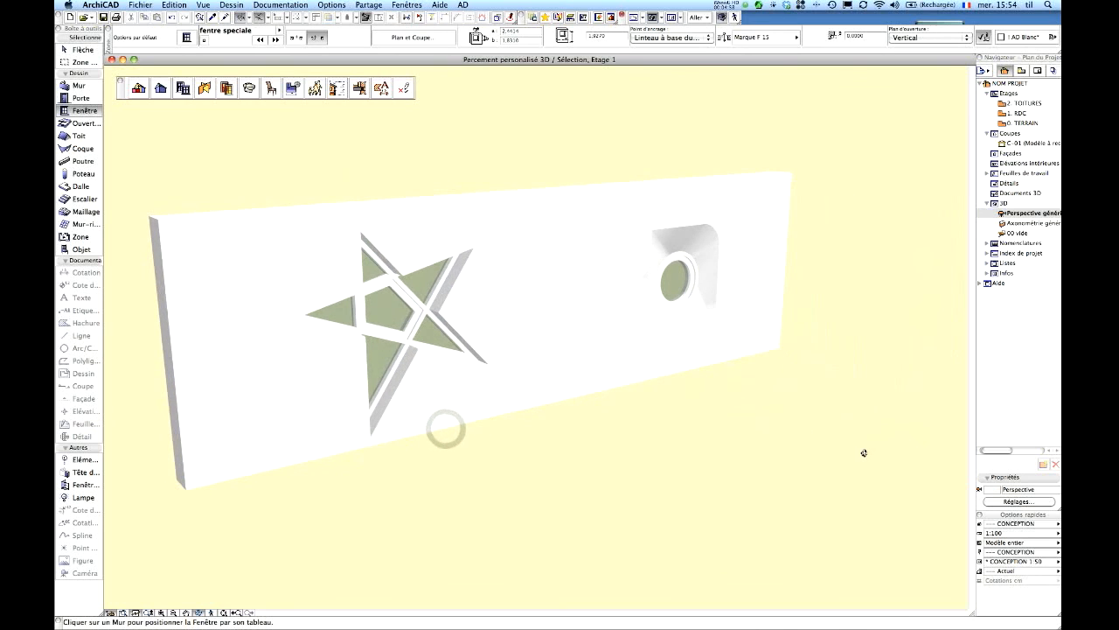